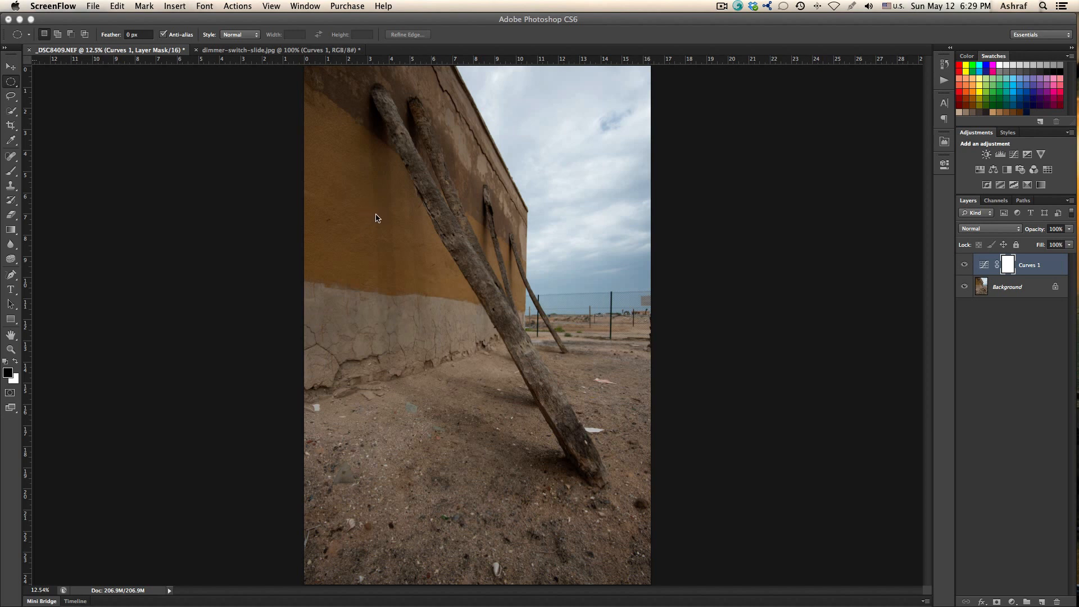
Step: Switch to the dimmer-switch-slide.jpg document, show Layer 1 and Curves 1, and open the Curves 1 adjustment settings
{"action": "left_click", "coordinate": [284, 51]}
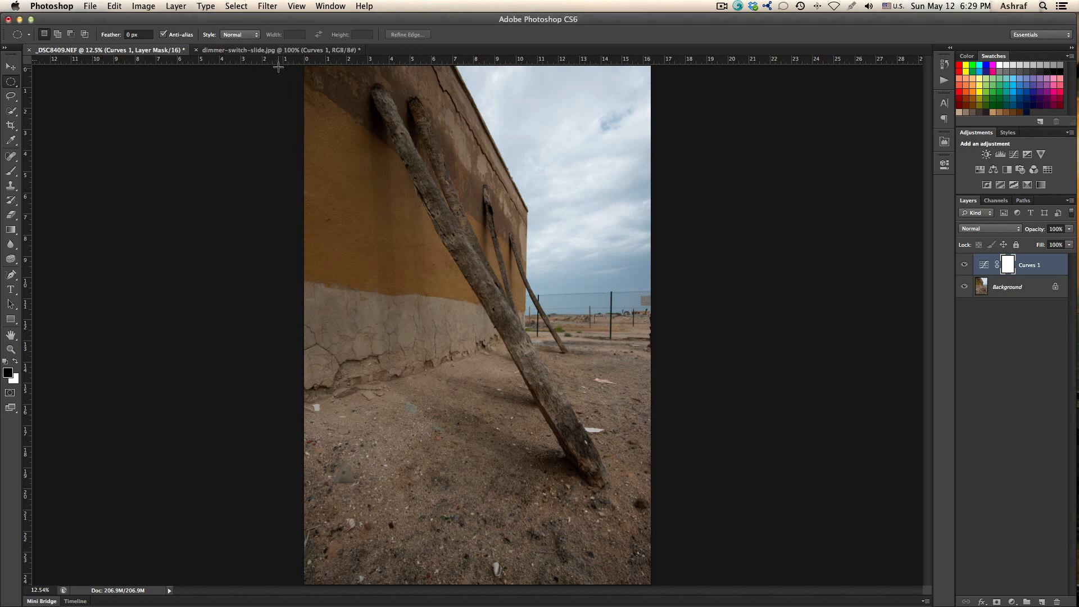
{"action": "left_click", "coordinate": [281, 51]}
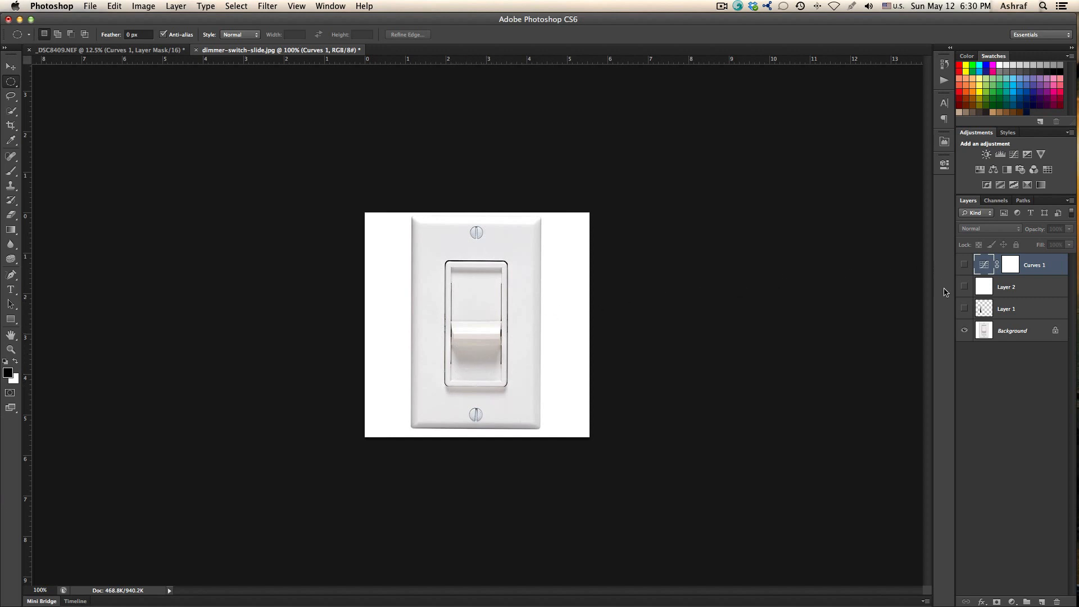
{"action": "left_click", "coordinate": [965, 308]}
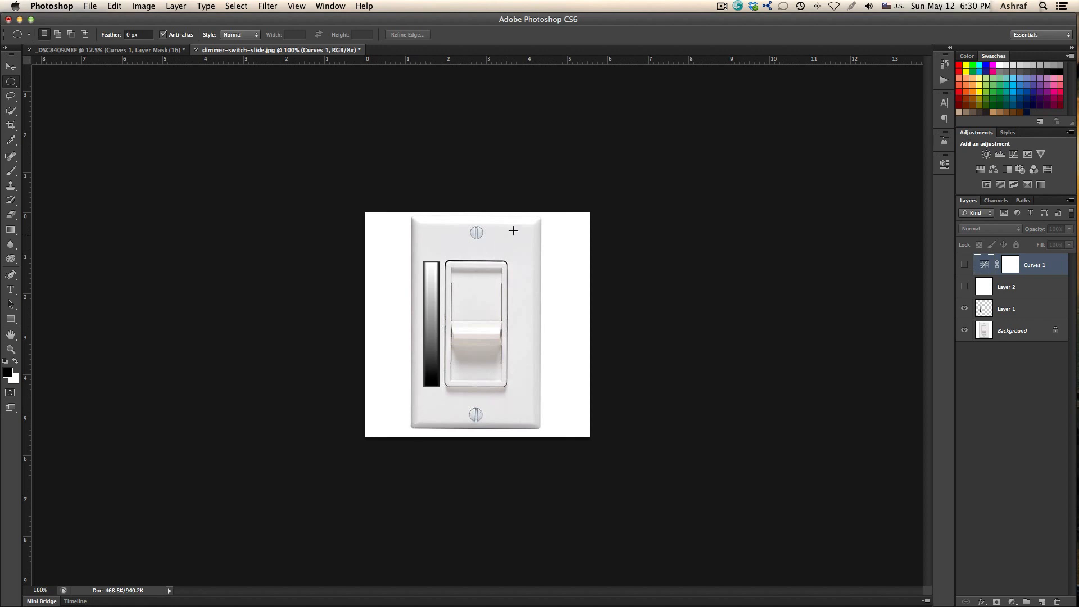
{"action": "left_click", "coordinate": [964, 265]}
{"action": "double_click", "coordinate": [983, 265]}
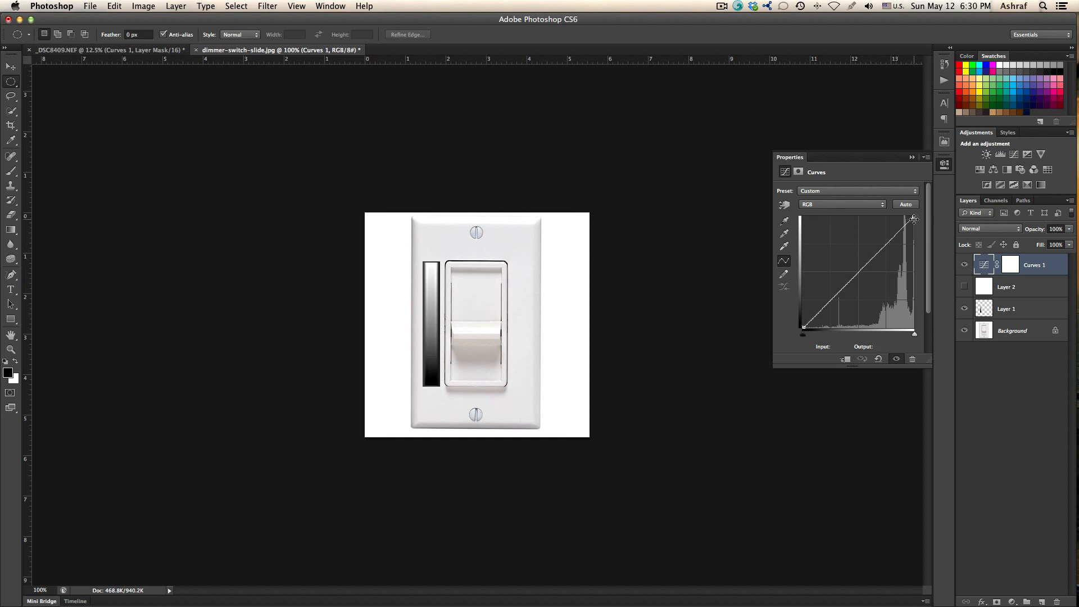
Step: Try placing several control points along the RGB curve and pulling the curve slightly below the diagonal
{"action": "left_click_drag", "start_coordinate": [902, 228], "coordinate": [860, 280]}
{"action": "left_click", "coordinate": [837, 300]}
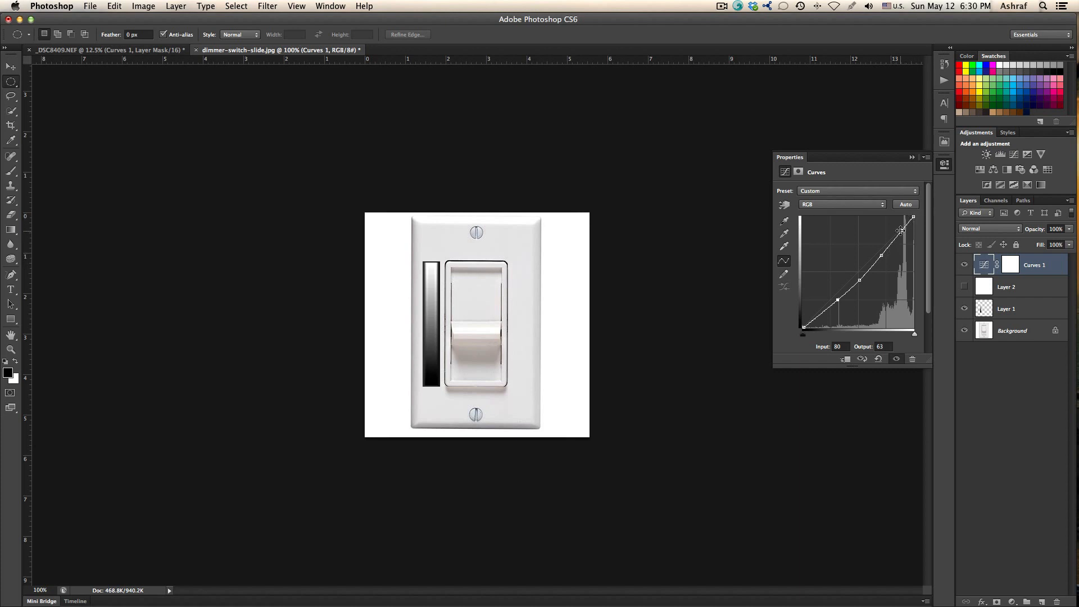
{"action": "left_click", "coordinate": [852, 286]}
{"action": "left_click_drag", "start_coordinate": [838, 299], "coordinate": [743, 304]}
{"action": "left_click", "coordinate": [851, 286]}
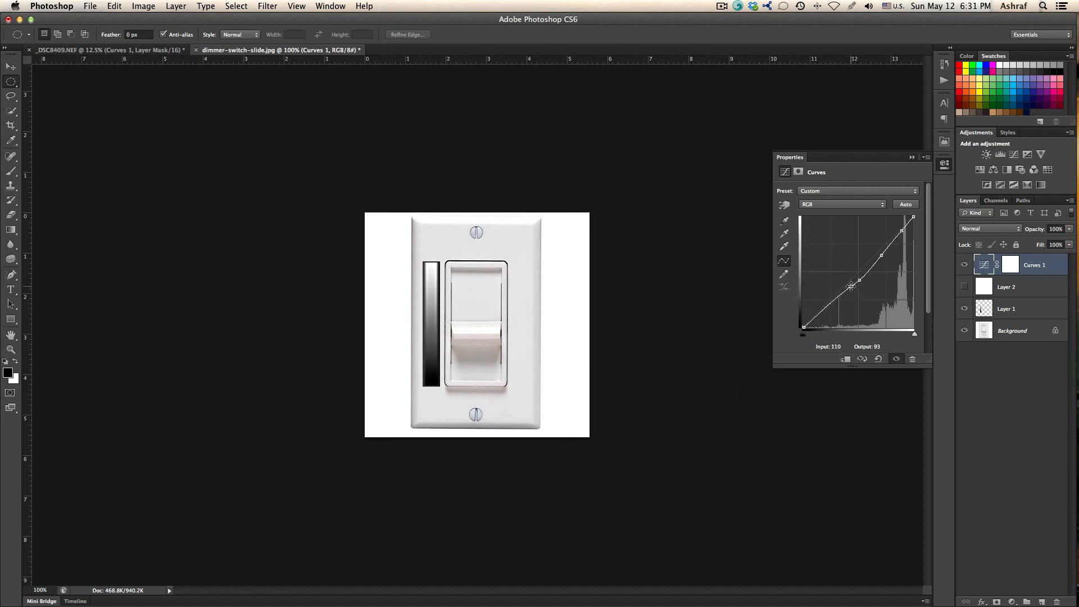
Step: Remove all the added control points from the RGB curve in the dimmer switch document
{"action": "left_click_drag", "start_coordinate": [851, 287], "coordinate": [777, 294]}
{"action": "left_click_drag", "start_coordinate": [859, 280], "coordinate": [751, 300]}
{"action": "left_click_drag", "start_coordinate": [881, 255], "coordinate": [767, 290]}
{"action": "left_click_drag", "start_coordinate": [902, 230], "coordinate": [773, 287]}
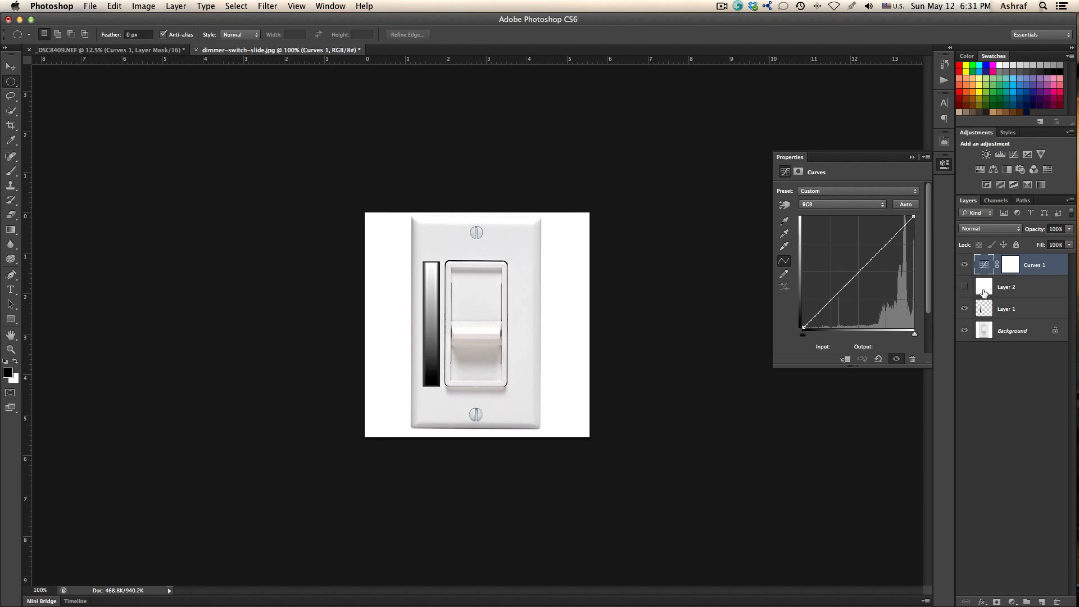
Step: Show the white Layer 2 and test the curve's white endpoint at outputs 128 and 0, returning it to 255
{"action": "left_click", "coordinate": [965, 286]}
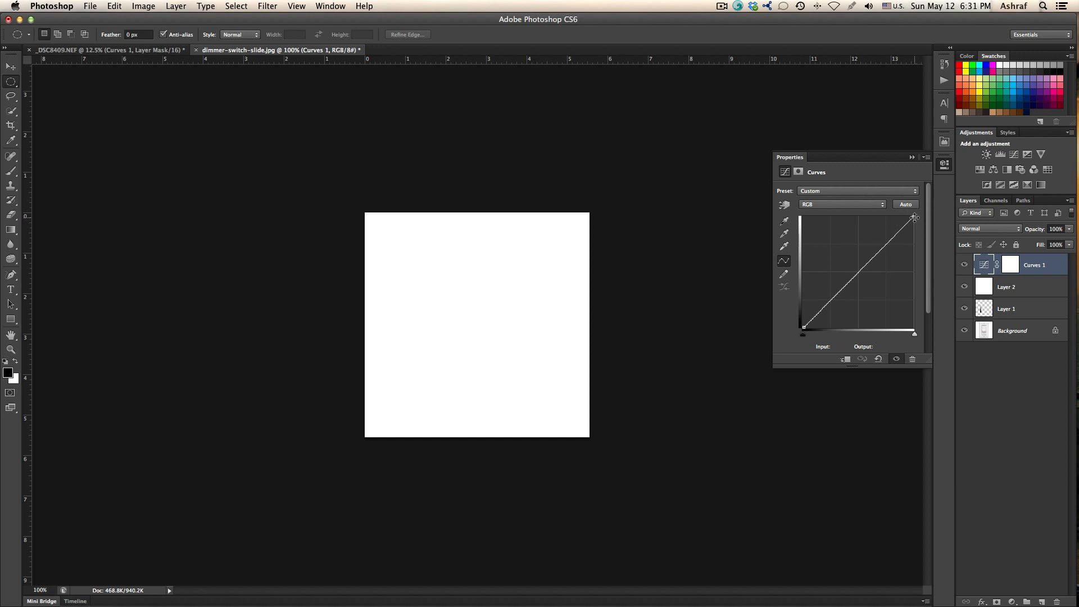
{"action": "left_click_drag", "start_coordinate": [915, 217], "coordinate": [917, 272]}
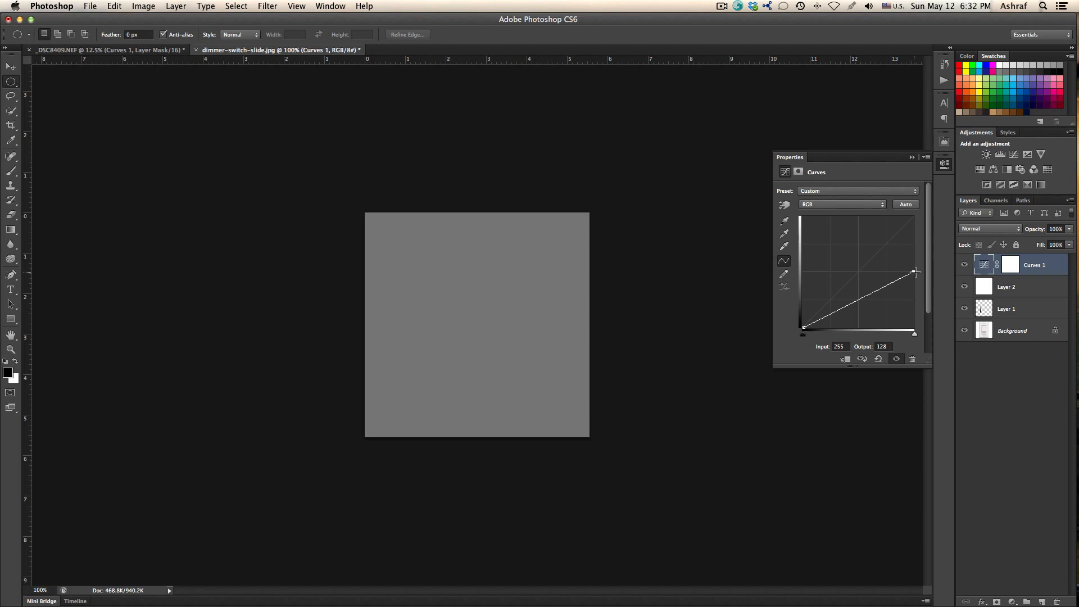
{"action": "left_click_drag", "start_coordinate": [915, 272], "coordinate": [911, 340]}
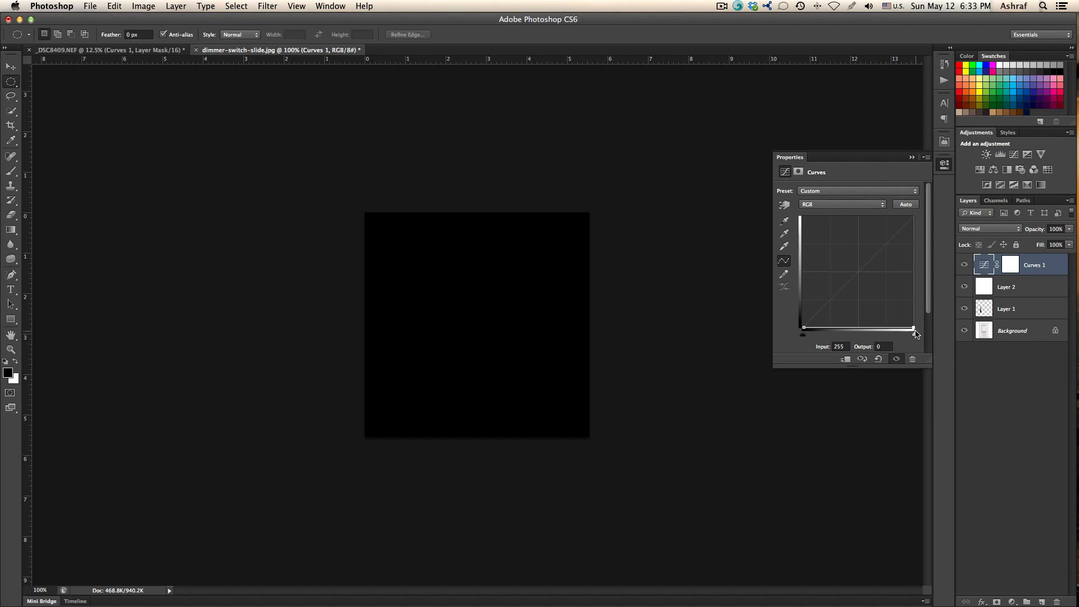
{"action": "left_click_drag", "start_coordinate": [915, 327], "coordinate": [933, 225]}
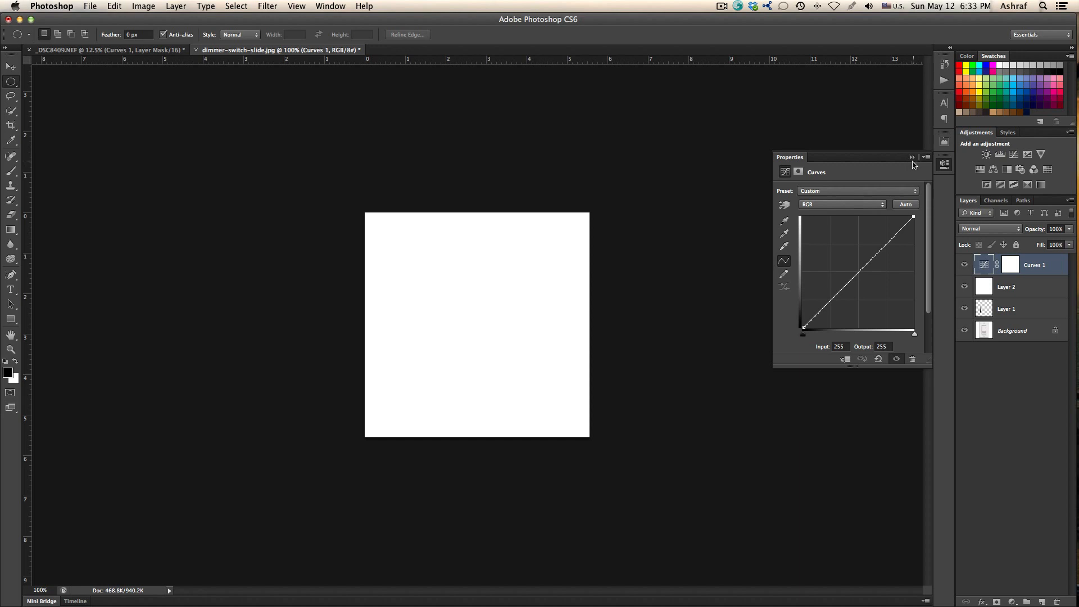
Step: Switch to the _DSC8409.NEF document and delete its existing Curves 1 adjustment layer
{"action": "left_click", "coordinate": [101, 50]}
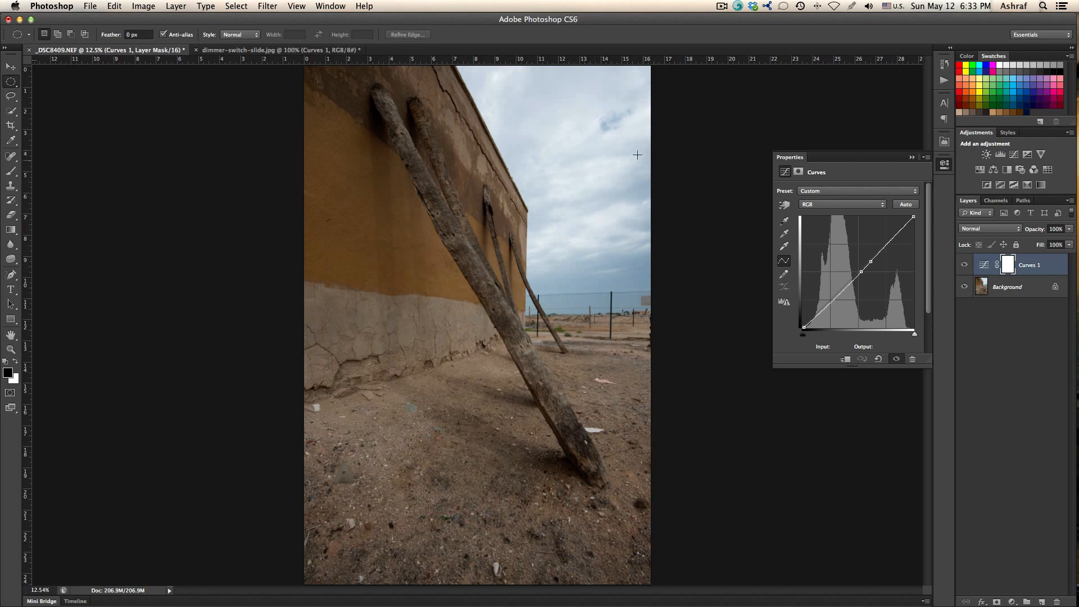
{"action": "left_click_drag", "start_coordinate": [861, 273], "coordinate": [756, 303]}
{"action": "left_click_drag", "start_coordinate": [1050, 275], "coordinate": [1055, 601]}
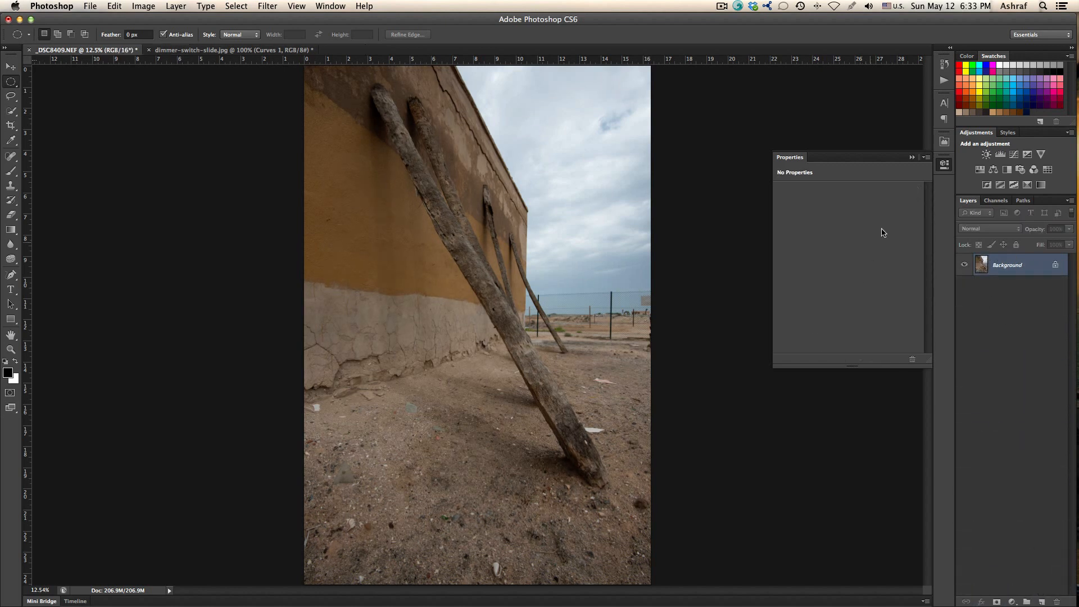
Step: Add a new Curves adjustment layer above the Background layer of the photo
{"action": "left_click", "coordinate": [913, 158]}
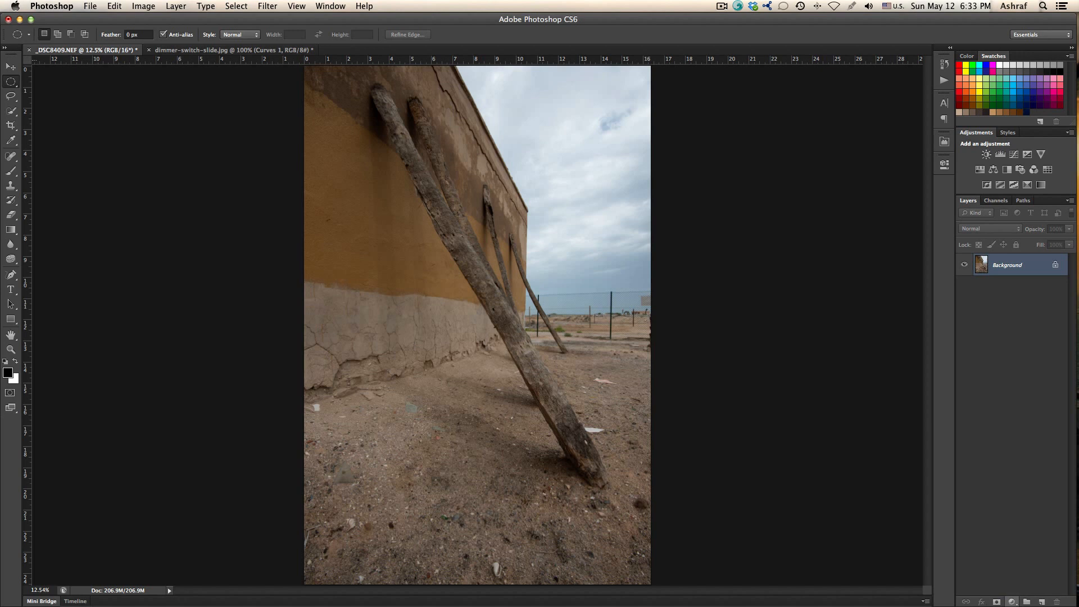
{"action": "left_click", "coordinate": [1012, 601]}
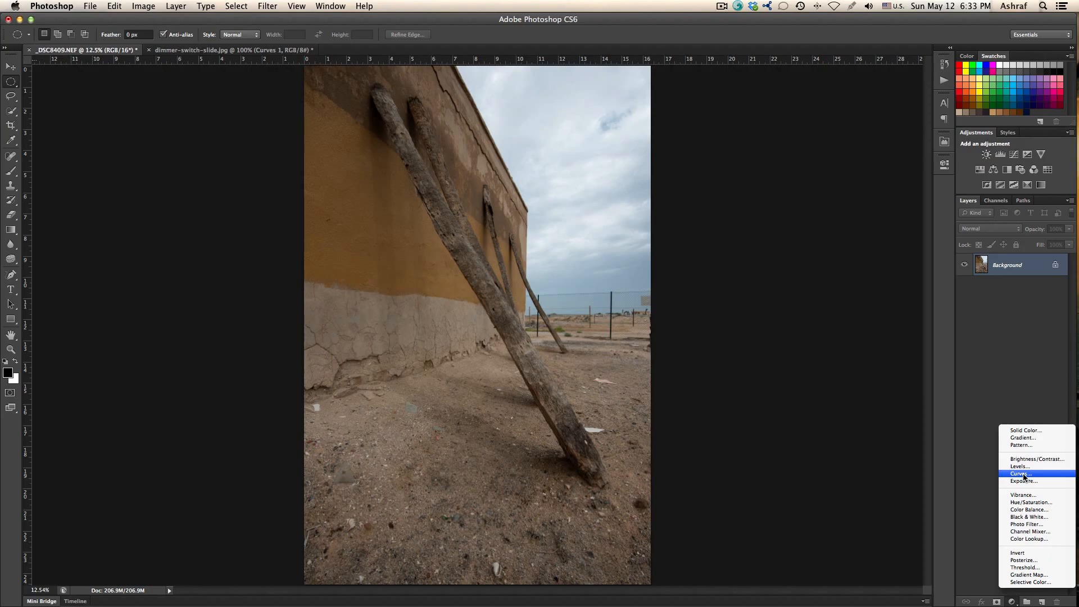
{"action": "left_click", "coordinate": [1021, 474]}
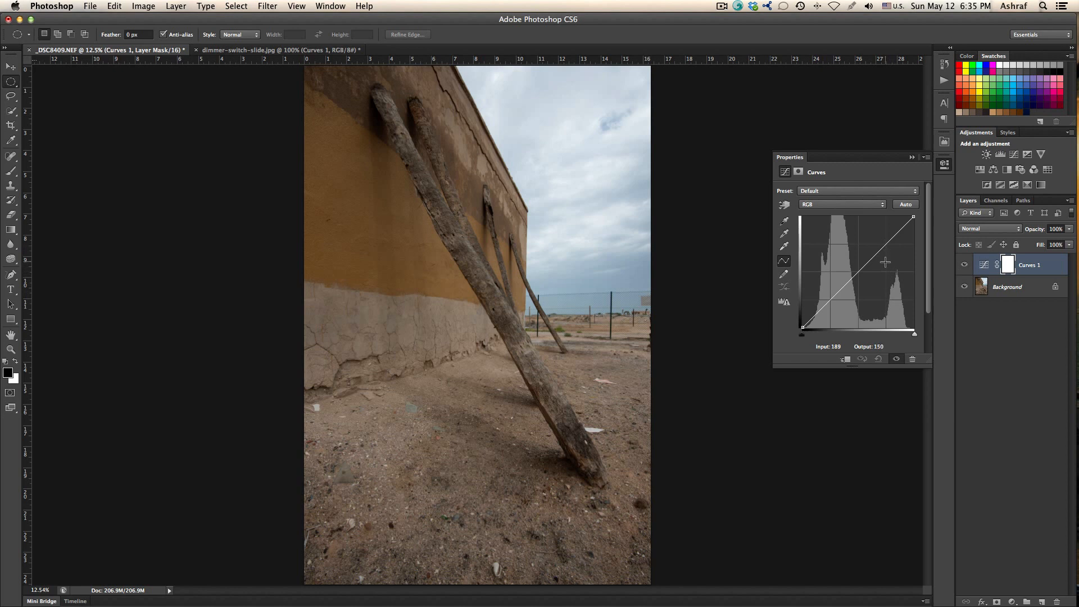
Step: Use the on-image Curves adjustment to darken the blue sky patch and brighten the white clouds for stronger sky contrast
{"action": "left_click", "coordinate": [784, 205]}
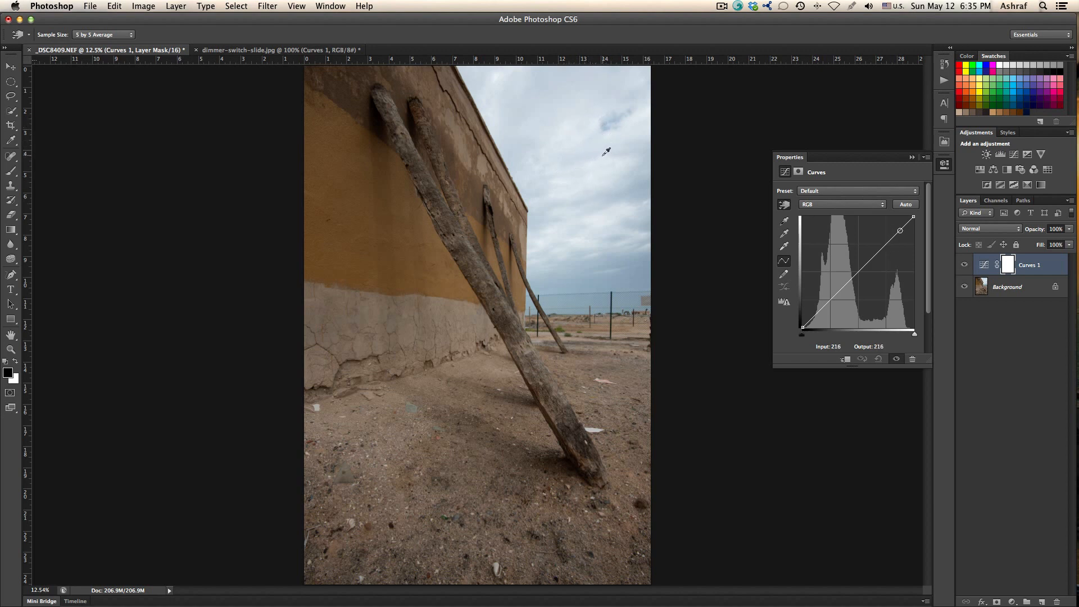
{"action": "left_click", "coordinate": [606, 125]}
{"action": "left_click_drag", "start_coordinate": [607, 126], "coordinate": [609, 125]}
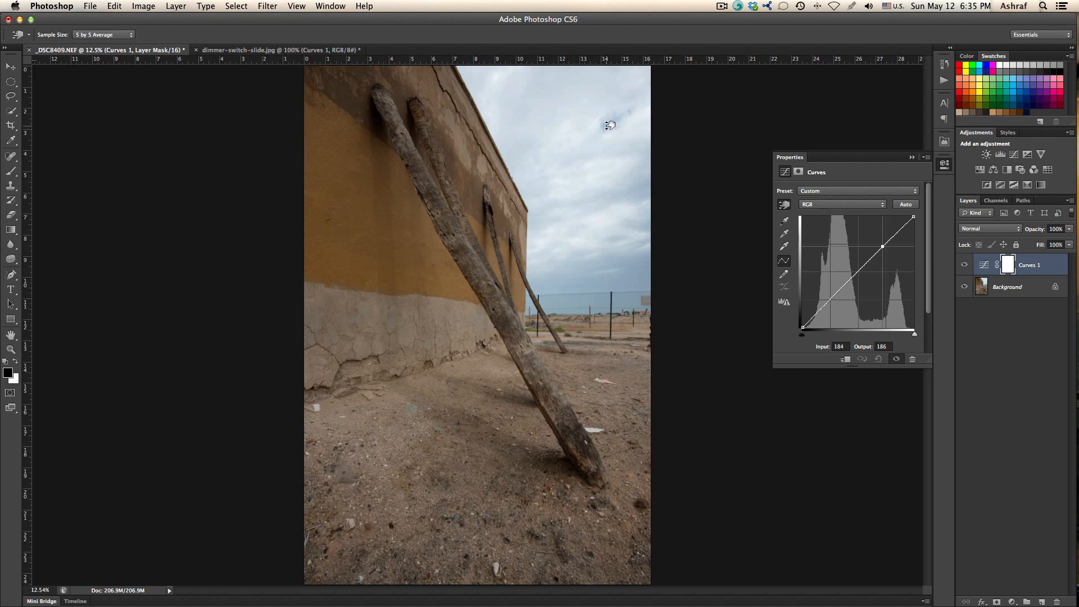
{"action": "left_click_drag", "start_coordinate": [610, 126], "coordinate": [612, 157]}
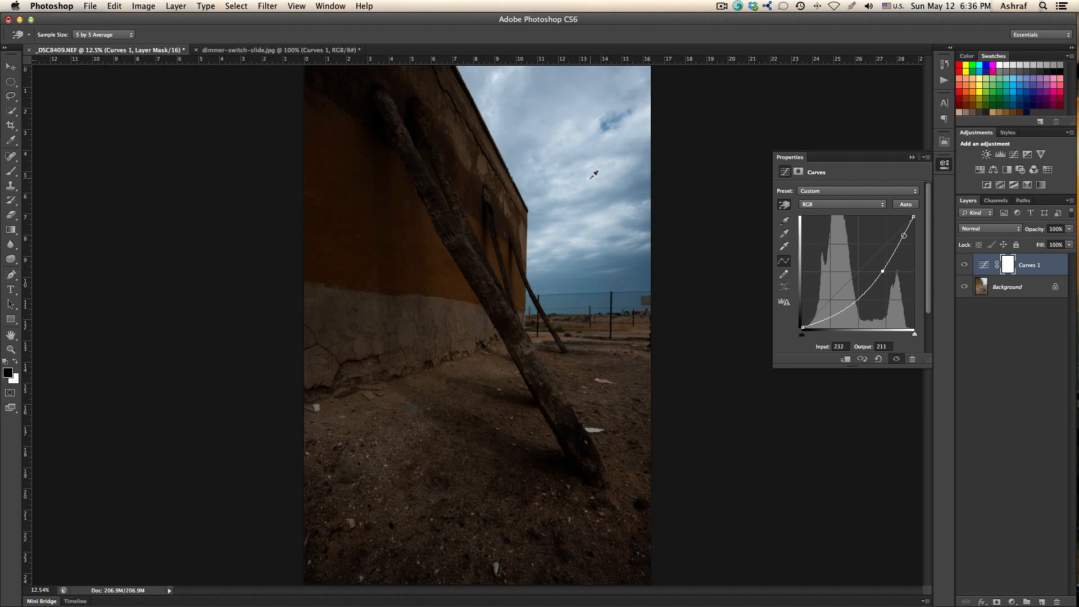
{"action": "left_click_drag", "start_coordinate": [594, 174], "coordinate": [590, 164]}
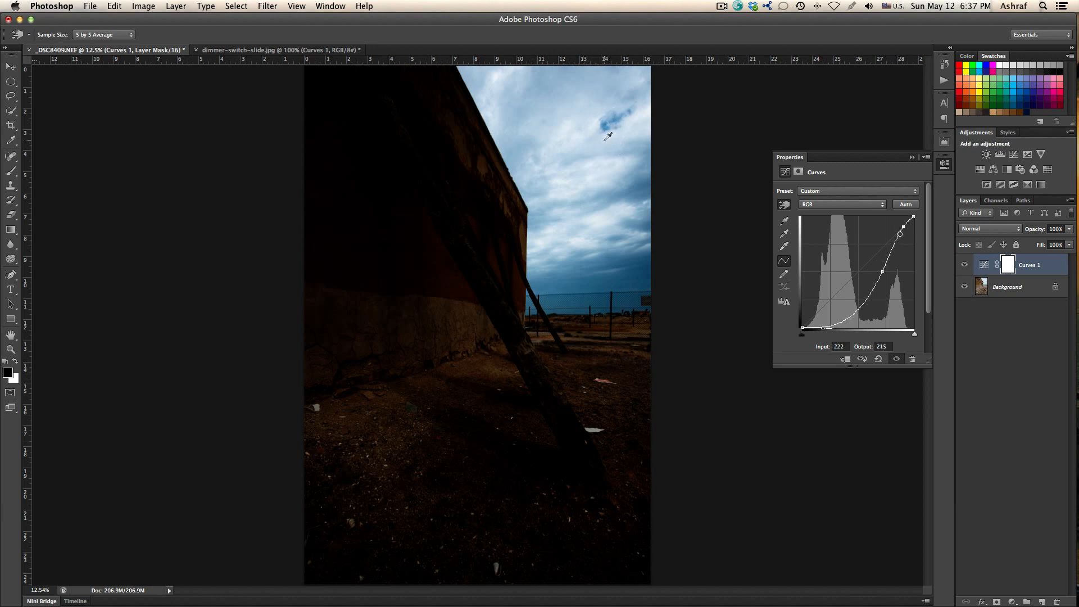
Step: Raise the shadow and midtone parts of the curve with added points to brighten the wall and ground
{"action": "left_click", "coordinate": [883, 272]}
{"action": "left_click_drag", "start_coordinate": [843, 323], "coordinate": [838, 292]}
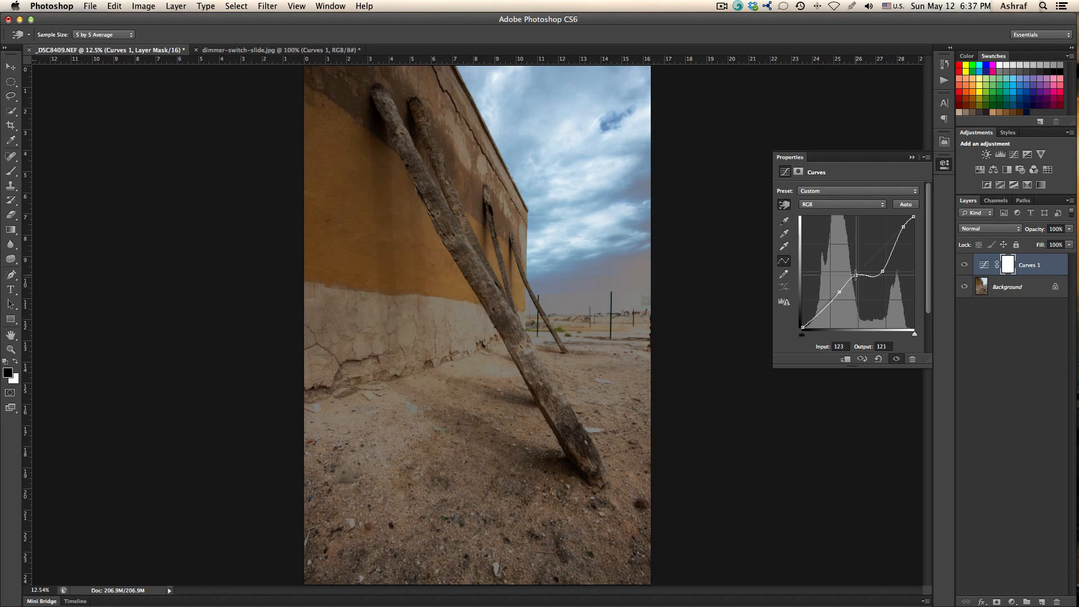
{"action": "left_click_drag", "start_coordinate": [838, 292], "coordinate": [836, 293]}
Step: Toggle the Curves 1 layer's visibility repeatedly to compare the sky contrast with the original photo
{"action": "left_click", "coordinate": [966, 267]}
{"action": "left_click", "coordinate": [965, 266]}
{"action": "left_click", "coordinate": [965, 266]}
{"action": "left_click", "coordinate": [965, 266]}
{"action": "left_click", "coordinate": [965, 265]}
{"action": "left_click", "coordinate": [966, 265]}
{"action": "left_click", "coordinate": [966, 265]}
{"action": "left_click", "coordinate": [974, 266]}
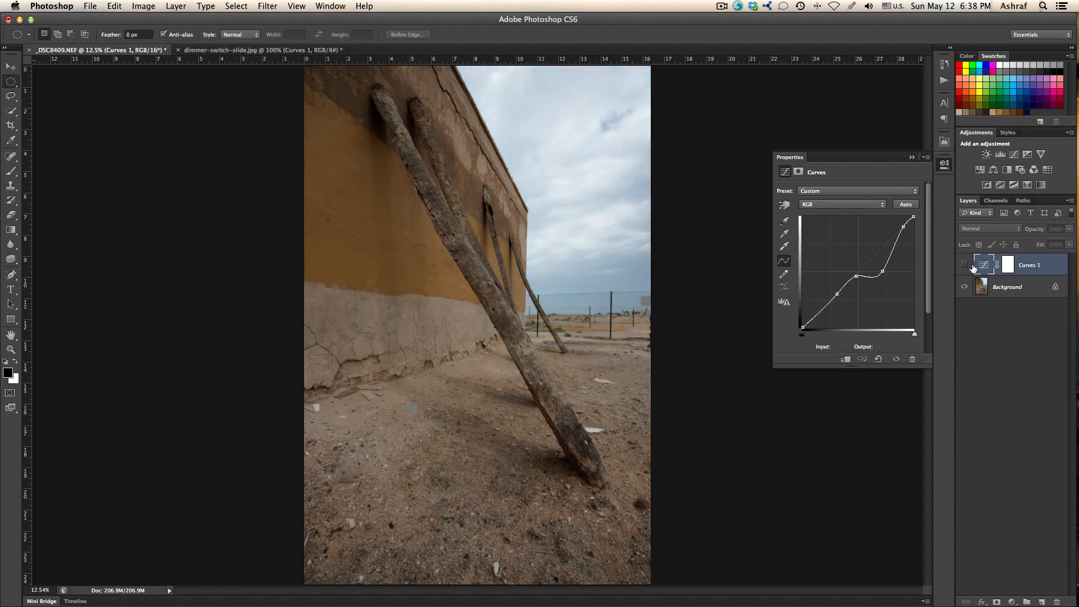
{"action": "left_click", "coordinate": [966, 267]}
{"action": "left_click", "coordinate": [966, 267]}
{"action": "left_click", "coordinate": [965, 266]}
{"action": "left_click", "coordinate": [965, 266]}
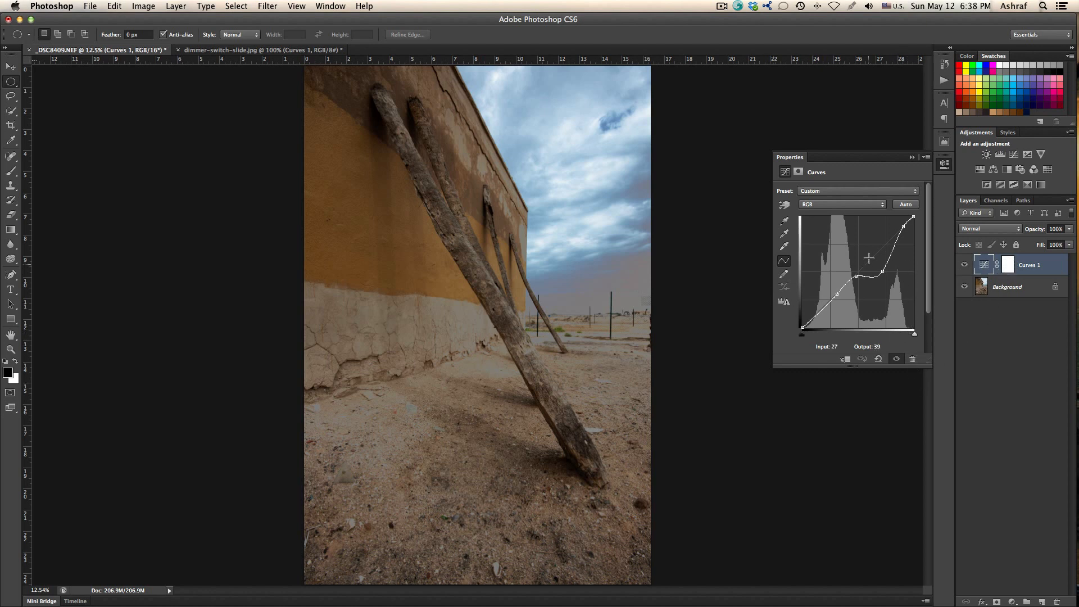
Step: Remove all control points from the Curves 1 curve to reset it to a straight diagonal
{"action": "left_click_drag", "start_coordinate": [903, 227], "coordinate": [927, 311]}
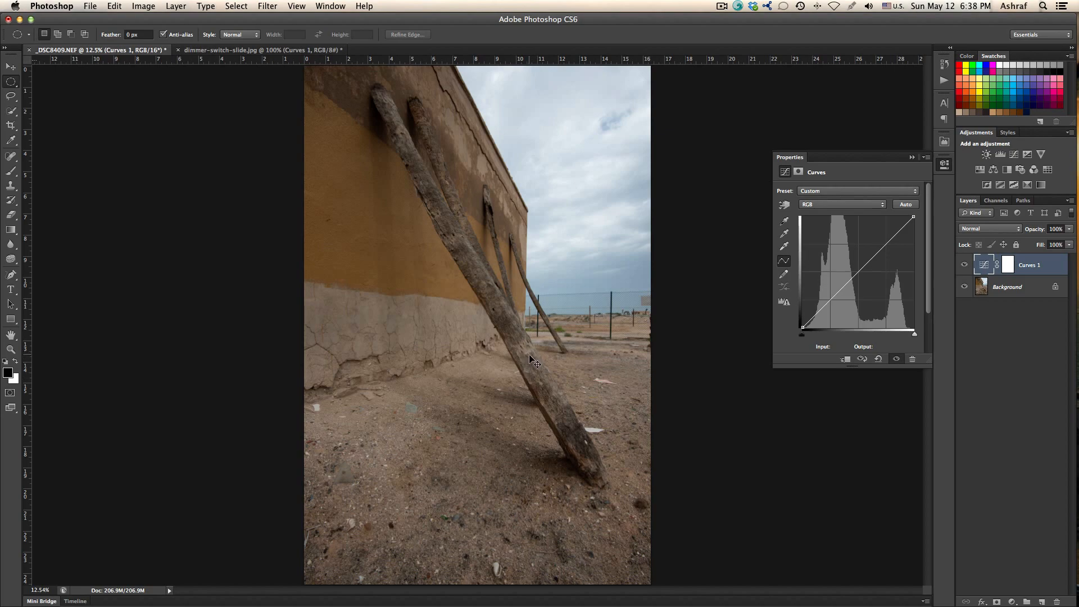
Step: With on-image Curves adjustment, darken the log's dark bark at input 41 to output 24 and brighten its lighter bark at input 113 to 144
{"action": "key", "text": "super+1"}
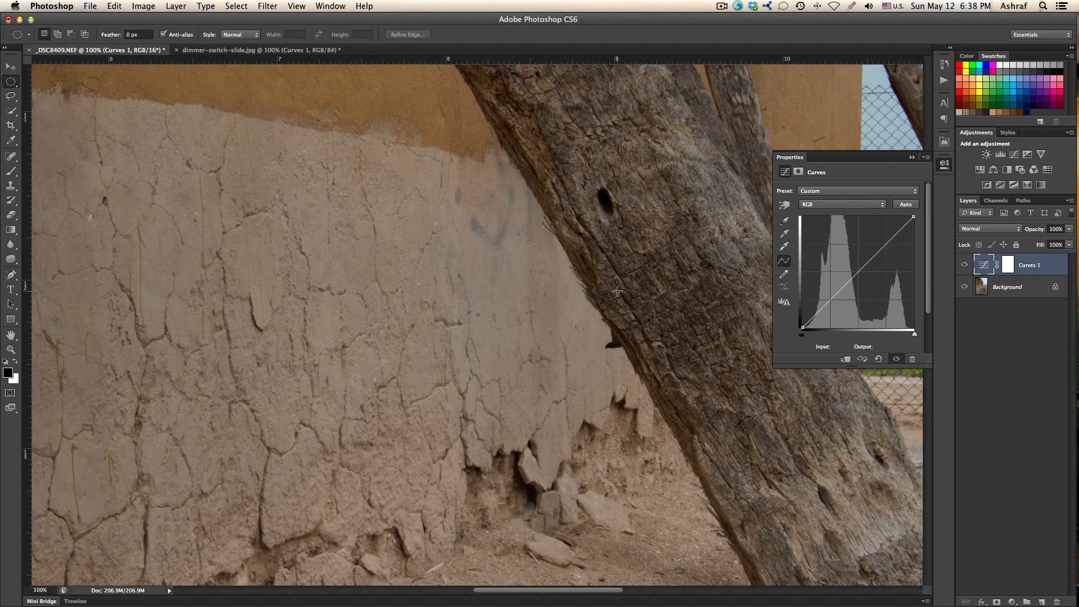
{"action": "scroll", "coordinate": [617, 292], "scroll_direction": "right", "scroll_amount": 10}
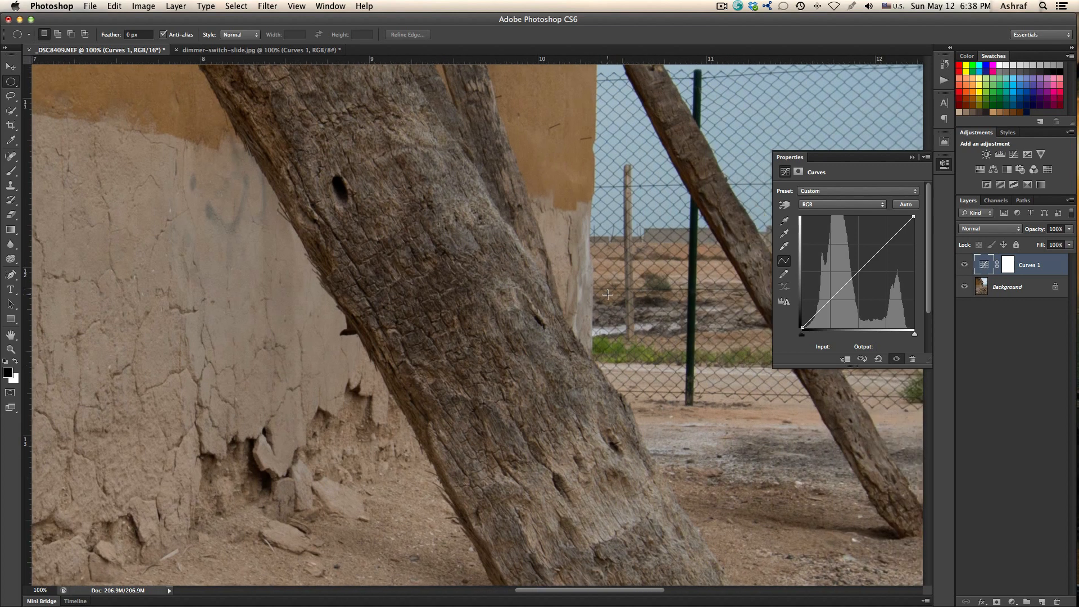
{"action": "scroll", "coordinate": [608, 294], "scroll_direction": "down", "scroll_amount": 5}
{"action": "scroll", "coordinate": [607, 294], "scroll_direction": "right", "scroll_amount": 3}
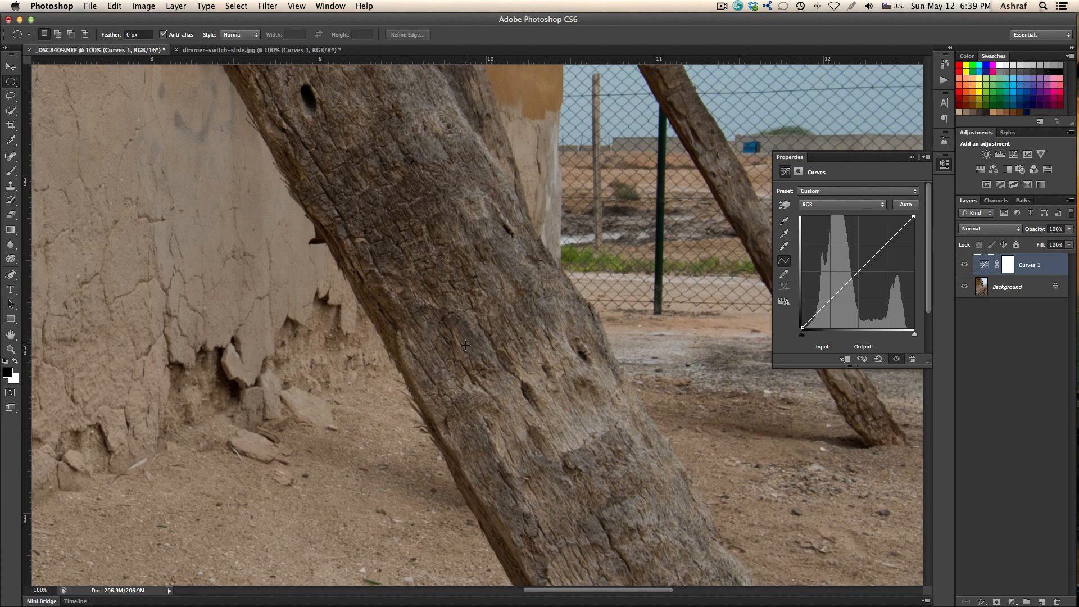
{"action": "left_click", "coordinate": [786, 206]}
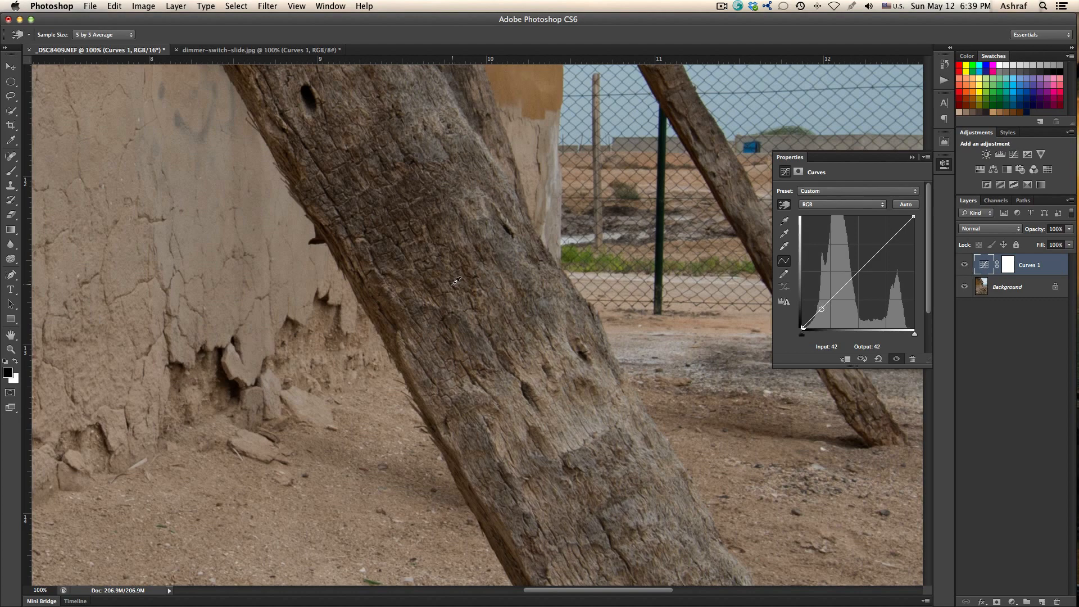
{"action": "left_click_drag", "start_coordinate": [455, 281], "coordinate": [452, 293]}
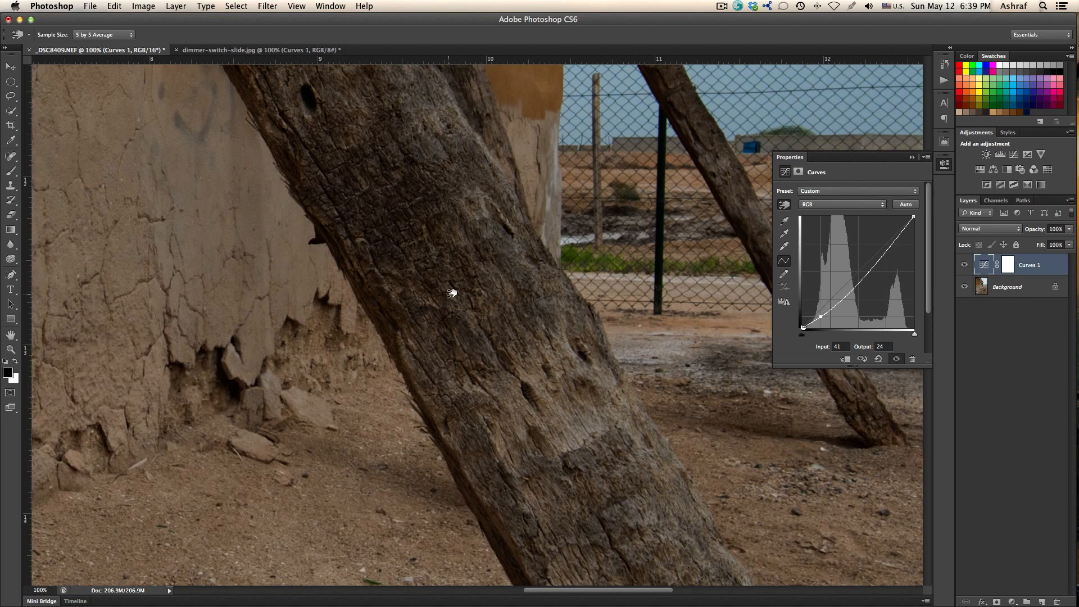
{"action": "left_click_drag", "start_coordinate": [452, 293], "coordinate": [451, 293]}
{"action": "left_click_drag", "start_coordinate": [544, 355], "coordinate": [538, 324]}
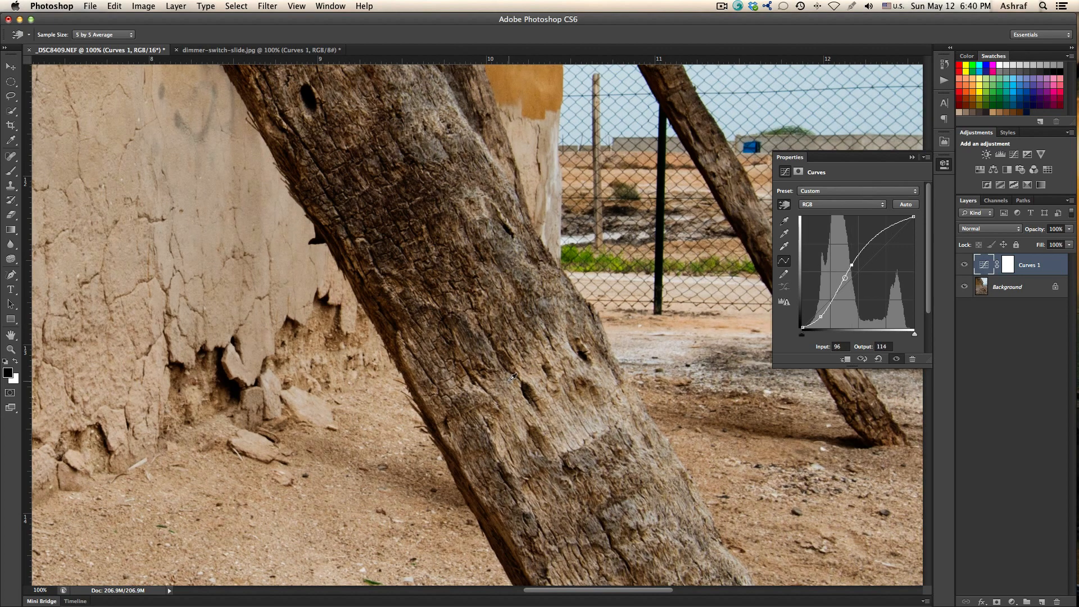
Step: Compare the whole photo with and without the Curves 1 adjustment, leaving the layer visible
{"action": "key", "text": "super+0"}
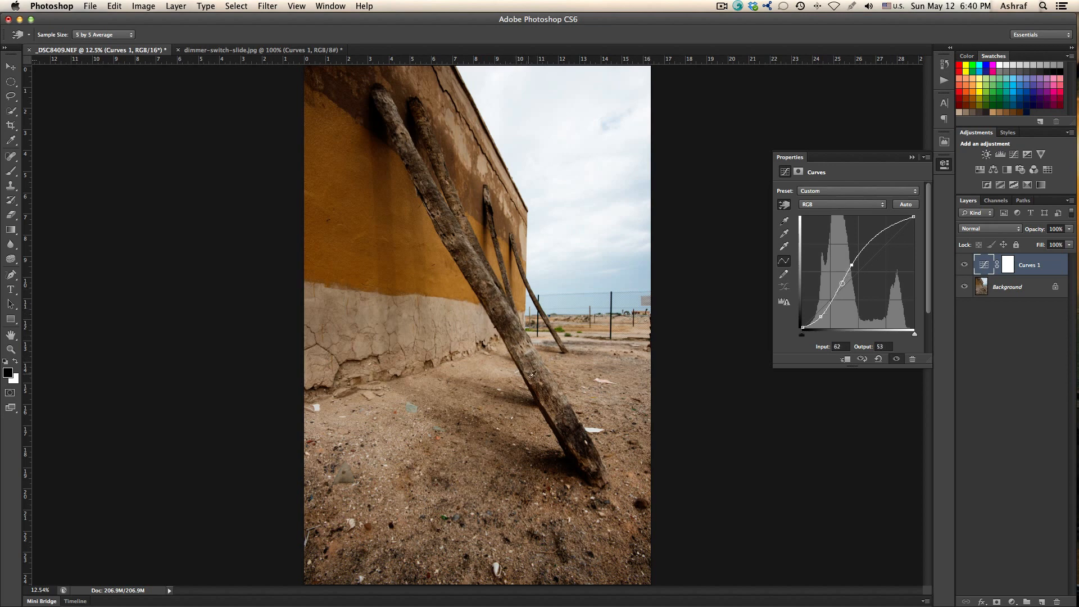
{"action": "left_click", "coordinate": [966, 266]}
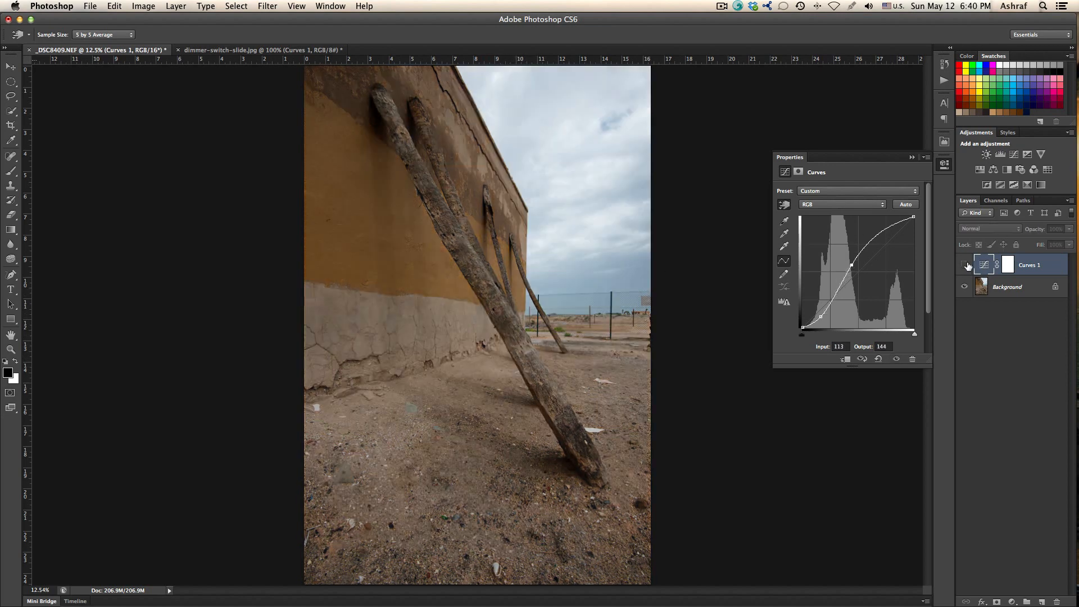
{"action": "left_click", "coordinate": [966, 265]}
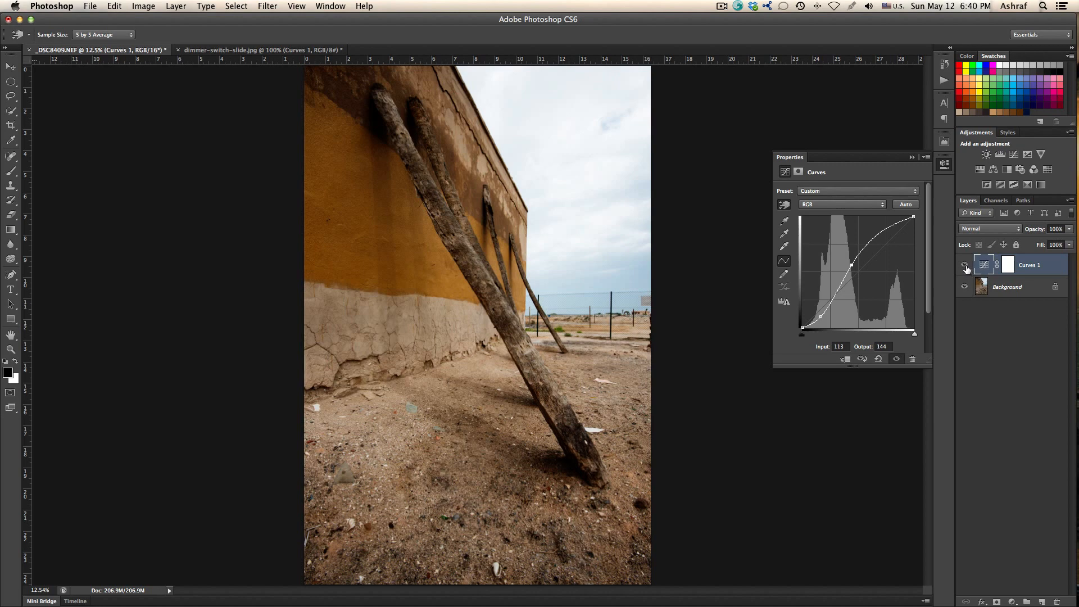
{"action": "left_click", "coordinate": [967, 268]}
{"action": "left_click", "coordinate": [968, 266]}
{"action": "left_click", "coordinate": [535, 360]}
{"action": "left_click", "coordinate": [966, 266]}
{"action": "left_click", "coordinate": [965, 266]}
{"action": "left_click", "coordinate": [965, 265]}
{"action": "left_click", "coordinate": [965, 265]}
{"action": "left_click", "coordinate": [965, 266]}
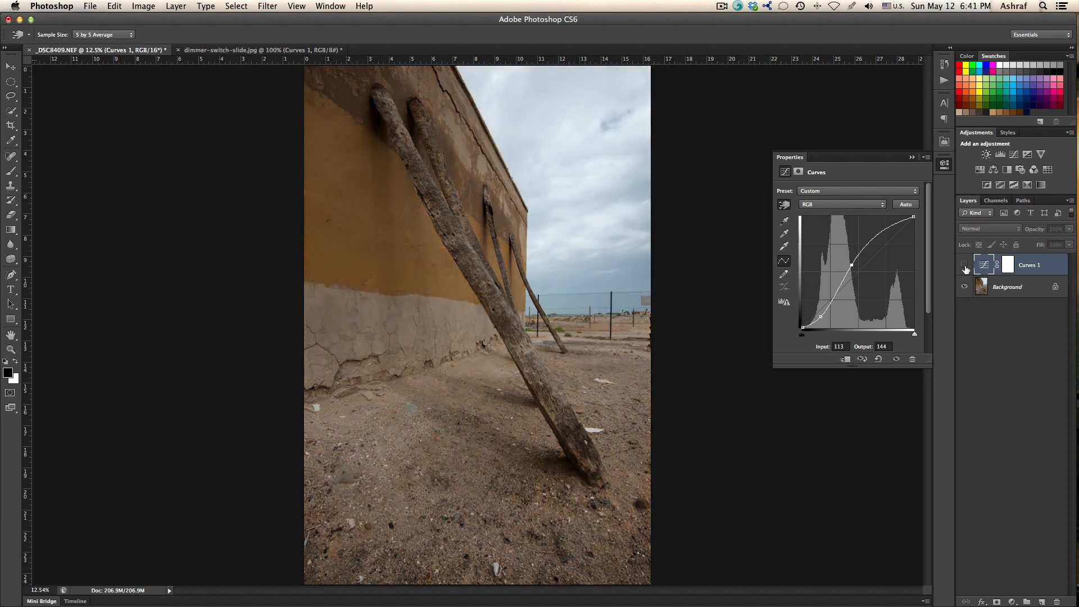
{"action": "left_click", "coordinate": [966, 266]}
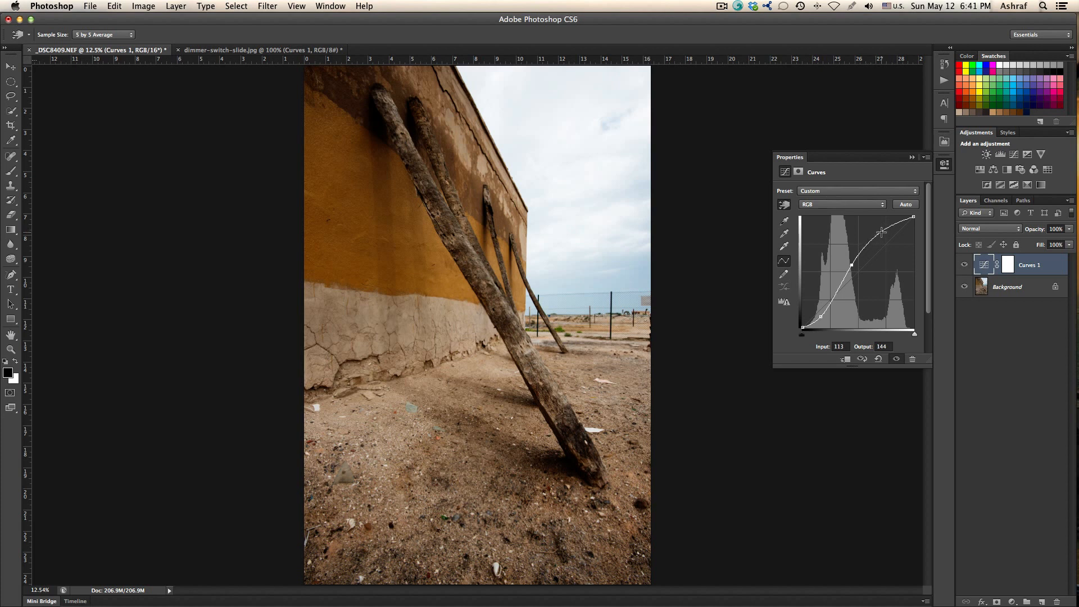
Step: Add a highlight point to the Curves 1 curve and lower it to input 167, output 176 to darken the sky
{"action": "left_click_drag", "start_coordinate": [880, 233], "coordinate": [878, 246]}
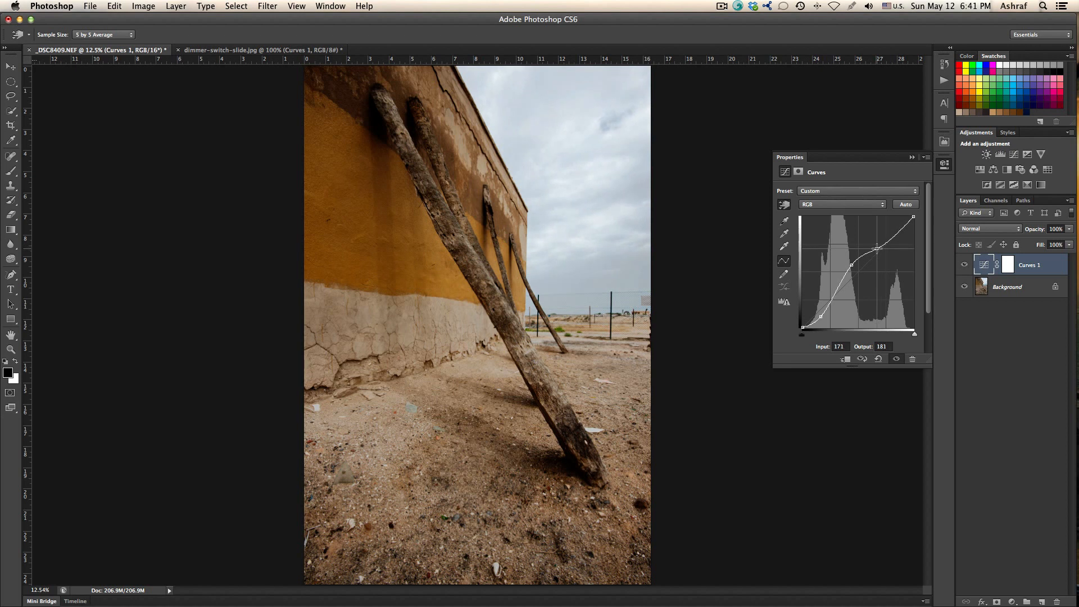
{"action": "left_click_drag", "start_coordinate": [877, 248], "coordinate": [876, 251]}
Step: Toggle the Curves 1 layer's visibility repeatedly to compare the adjusted sky, wall and wood with the original photo
{"action": "left_click", "coordinate": [964, 265]}
{"action": "left_click", "coordinate": [964, 265]}
{"action": "left_click", "coordinate": [965, 265]}
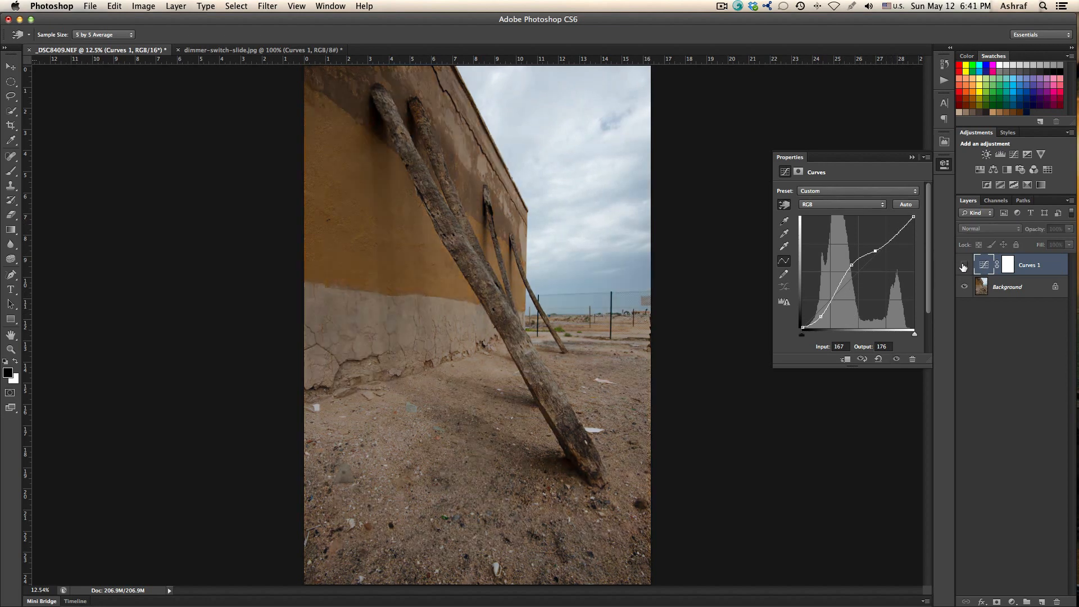
{"action": "left_click", "coordinate": [965, 265]}
{"action": "left_click", "coordinate": [965, 266]}
{"action": "left_click", "coordinate": [965, 265]}
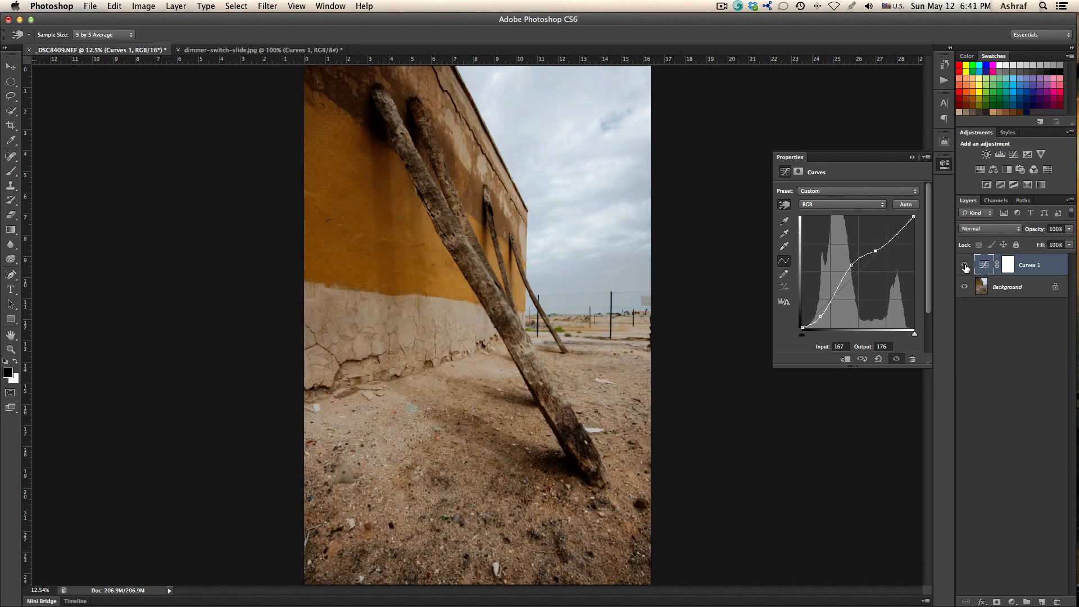
{"action": "left_click", "coordinate": [965, 266]}
{"action": "left_click", "coordinate": [964, 265]}
{"action": "left_click", "coordinate": [964, 266]}
{"action": "left_click", "coordinate": [965, 265]}
{"action": "left_click", "coordinate": [964, 265]}
{"action": "left_click", "coordinate": [965, 265]}
{"action": "left_click", "coordinate": [964, 266]}
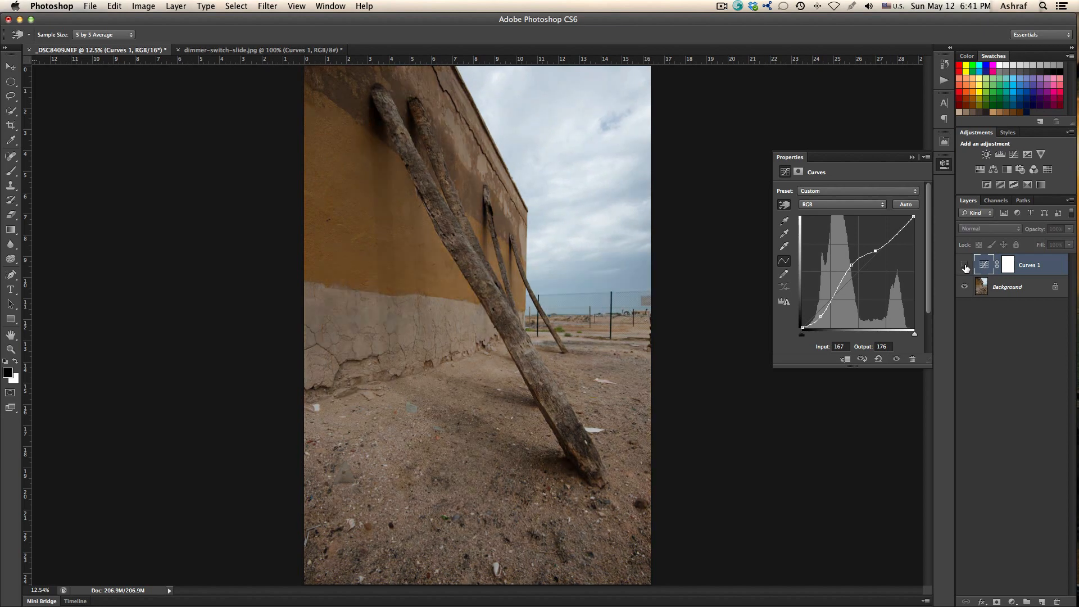
{"action": "left_click", "coordinate": [965, 265]}
{"action": "left_click", "coordinate": [965, 265]}
{"action": "left_click", "coordinate": [964, 265]}
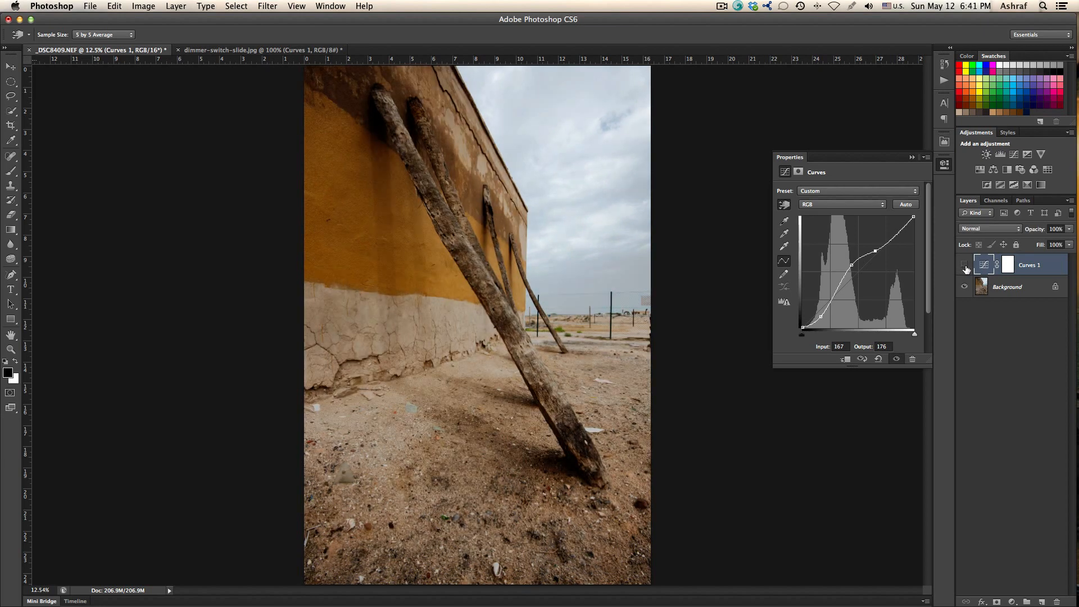
{"action": "left_click", "coordinate": [964, 265]}
{"action": "left_click", "coordinate": [965, 265]}
Step: Remove the shadow, midtone and highlight control points so the curve is a straight diagonal again
{"action": "left_click_drag", "start_coordinate": [822, 318], "coordinate": [788, 322]}
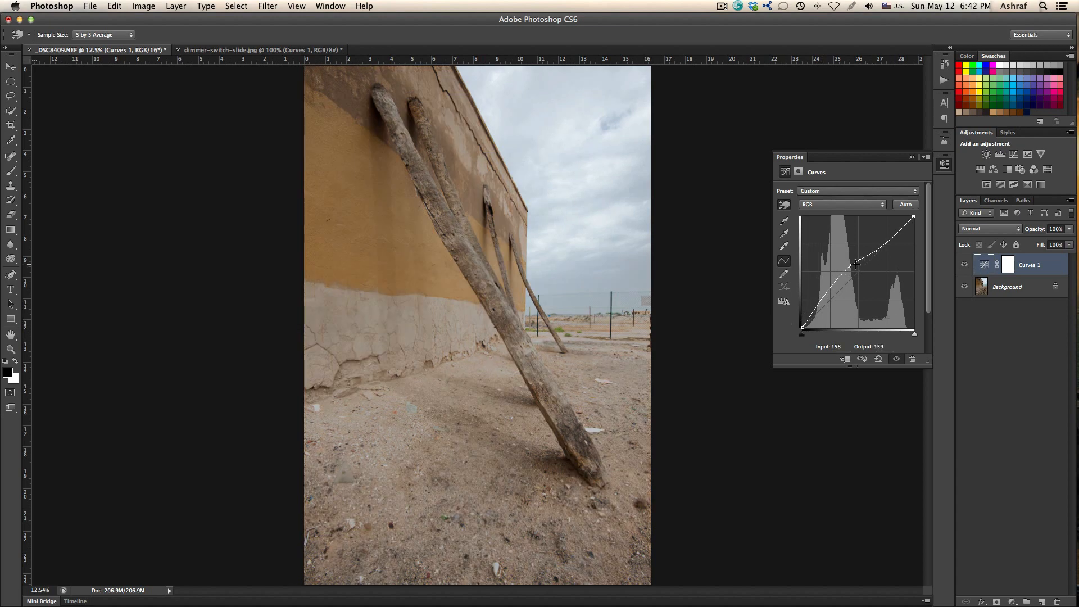
{"action": "left_click_drag", "start_coordinate": [875, 251], "coordinate": [925, 252]}
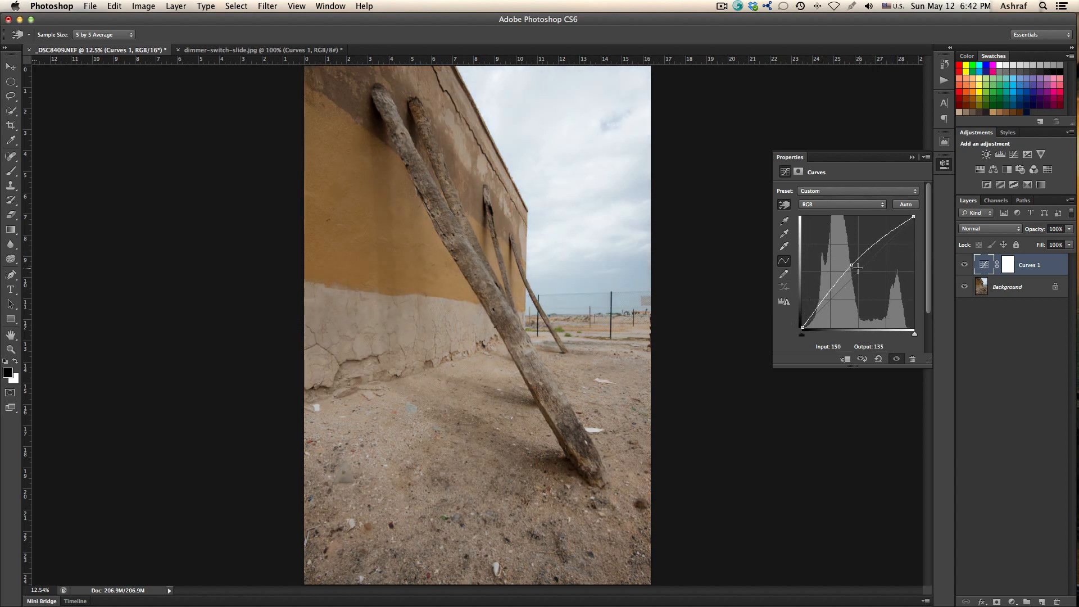
{"action": "left_click_drag", "start_coordinate": [852, 266], "coordinate": [787, 348]}
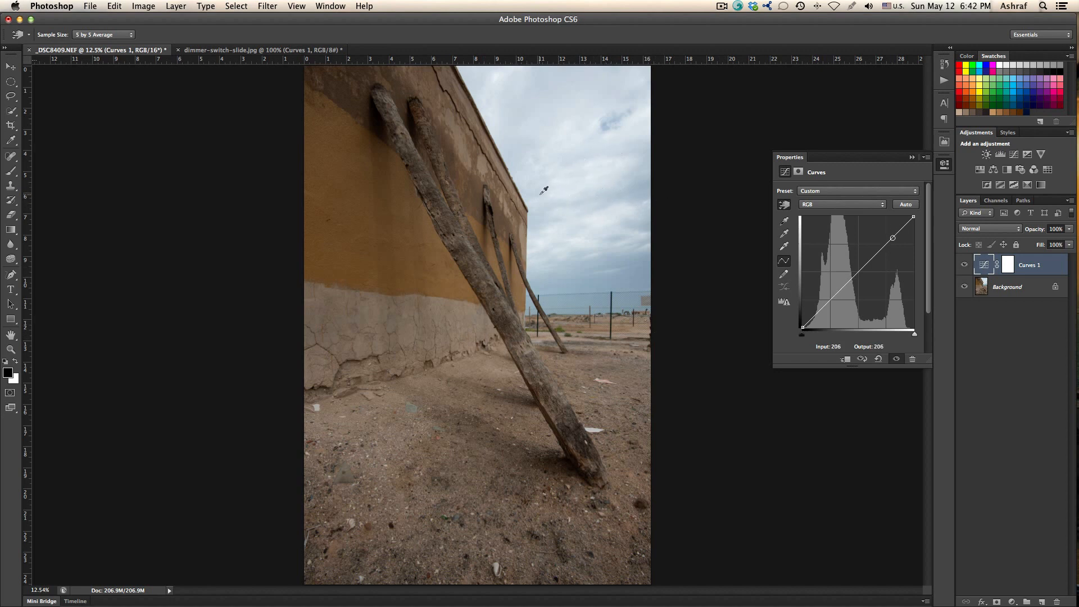
Step: Sample the sky's dark blue patch and the bright cloud beside it as curve points, the bright one at input 229
{"action": "left_click", "coordinate": [608, 122]}
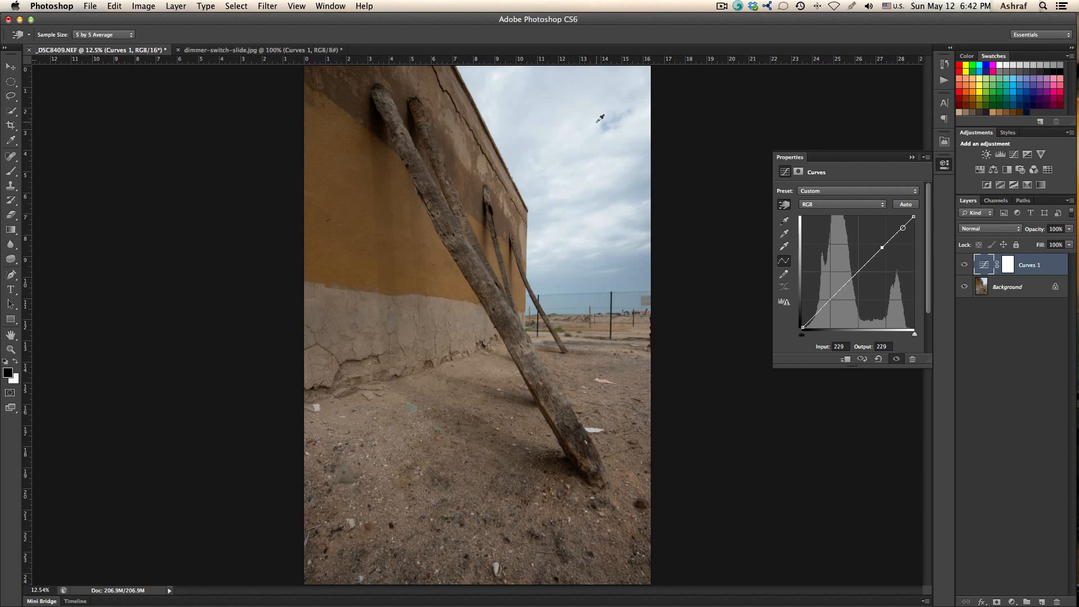
{"action": "left_click", "coordinate": [600, 119]}
{"action": "key", "text": "Delete"}
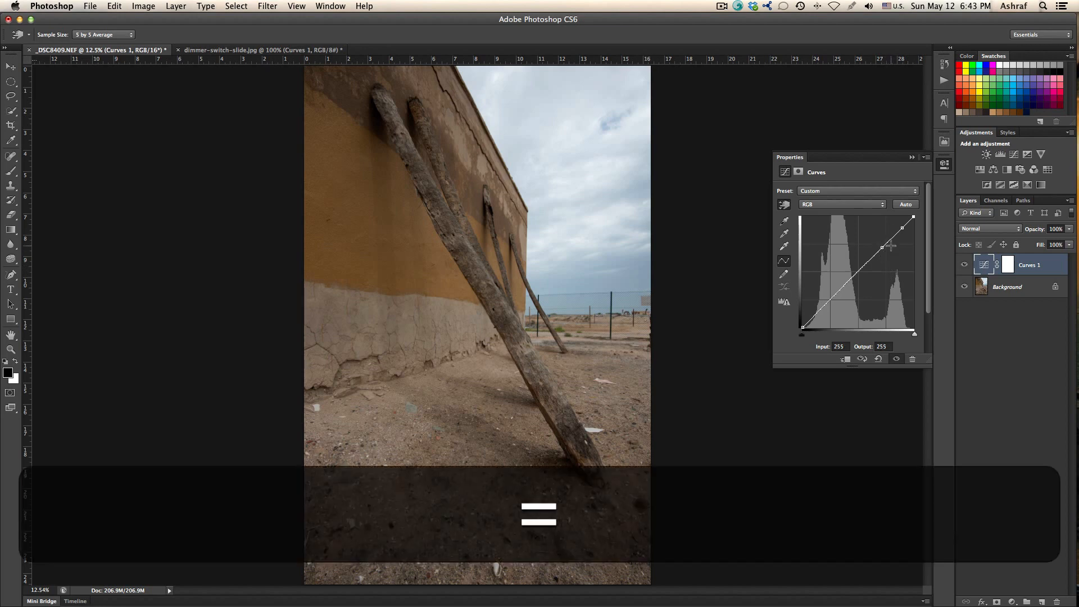
Step: Cycle the selection back and forth through the curve's control points, ending on the bright-cloud point at input 229
{"action": "key", "text": "equal"}
{"action": "key", "text": "equal"}
{"action": "key", "text": "equal"}
{"action": "key", "text": "equal"}
{"action": "key", "text": "minus"}
{"action": "key", "text": "equal"}
{"action": "key", "text": "minus"}
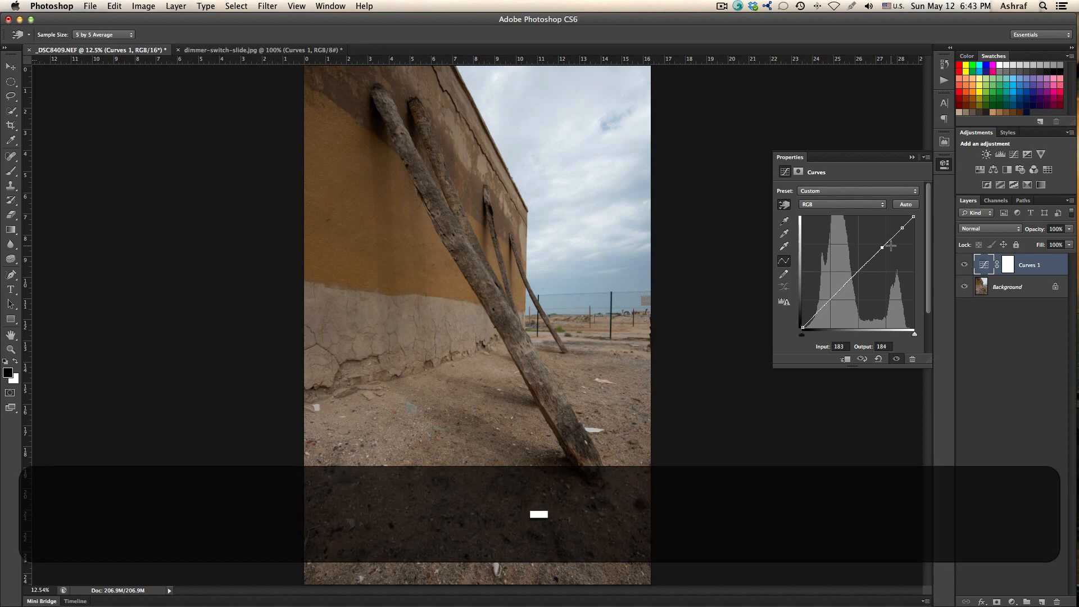
{"action": "key", "text": "equal"}
{"action": "key", "text": "minus"}
{"action": "key", "text": "equal"}
{"action": "key", "text": "minus"}
{"action": "key", "text": "equal"}
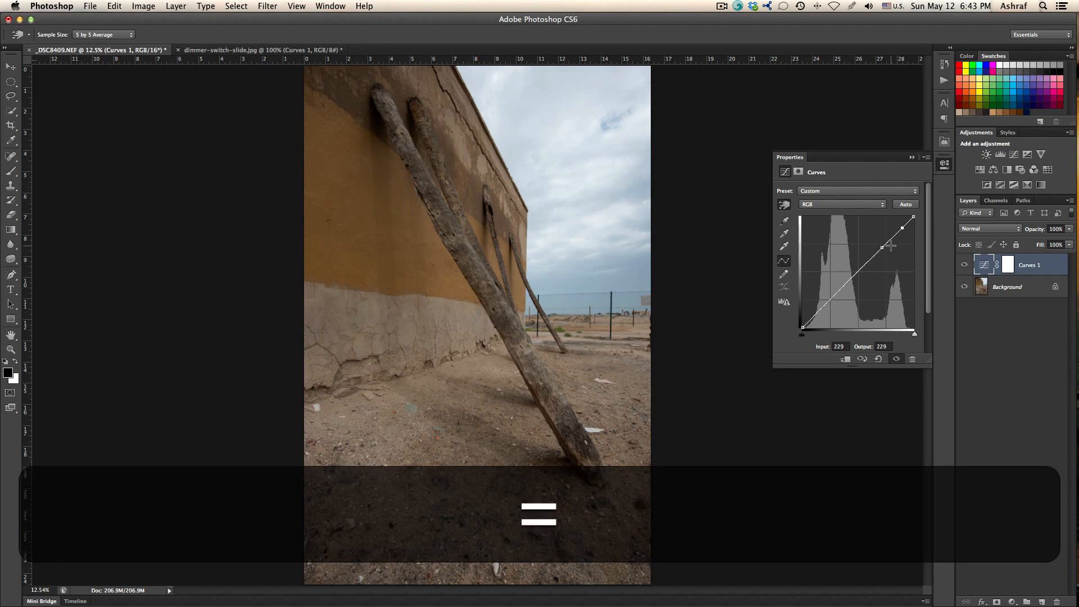
{"action": "key", "text": "minus"}
{"action": "key", "text": "equal"}
{"action": "key", "text": "minus"}
{"action": "key", "text": "equal"}
Step: Lower the bright-cloud point at input 229 in small increments to output 187
{"action": "key", "text": "Down"}
{"action": "key", "text": "Down"}
{"action": "key", "text": "Down"}
{"action": "key", "text": "Down"}
{"action": "key", "text": "Down"}
{"action": "key", "text": "Down"}
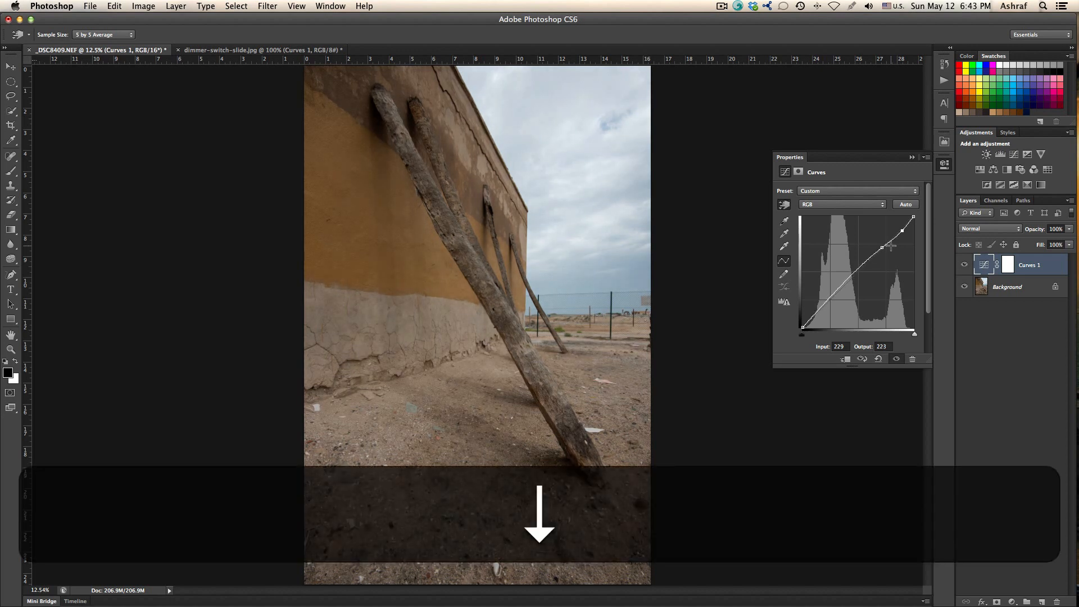
{"action": "key", "text": "Down"}
{"action": "key", "text": "Down"}
{"action": "key", "text": "Down"}
{"action": "key", "text": "Down"}
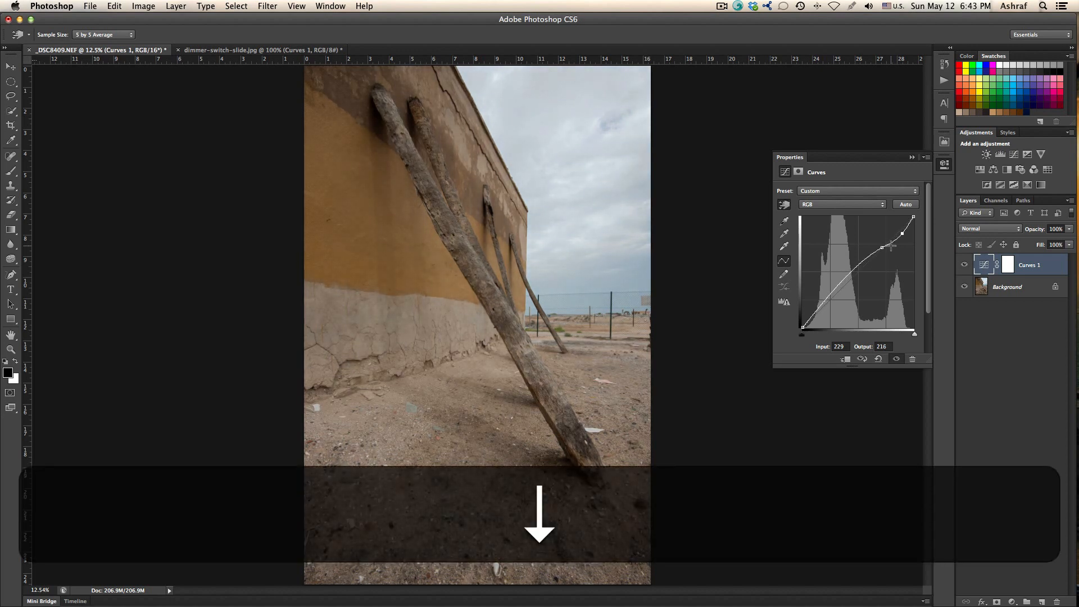
{"action": "key", "text": "Down"}
{"action": "key", "text": "Down"}
{"action": "key", "text": "Down"}
{"action": "key", "text": "Down"}
{"action": "key", "text": "Down"}
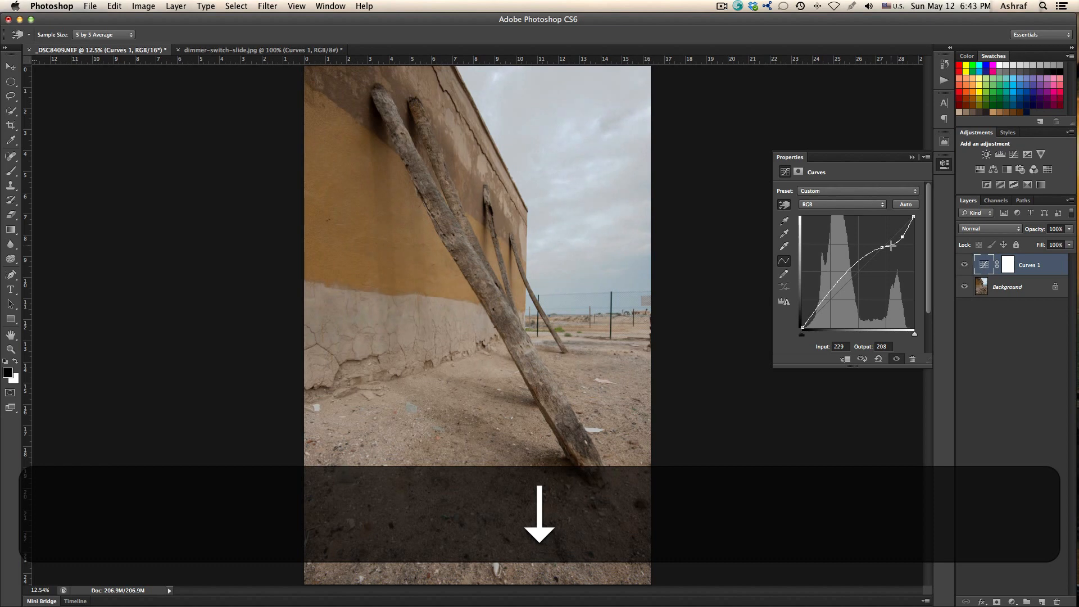
{"action": "key", "text": "Down"}
{"action": "key", "text": "Down"}
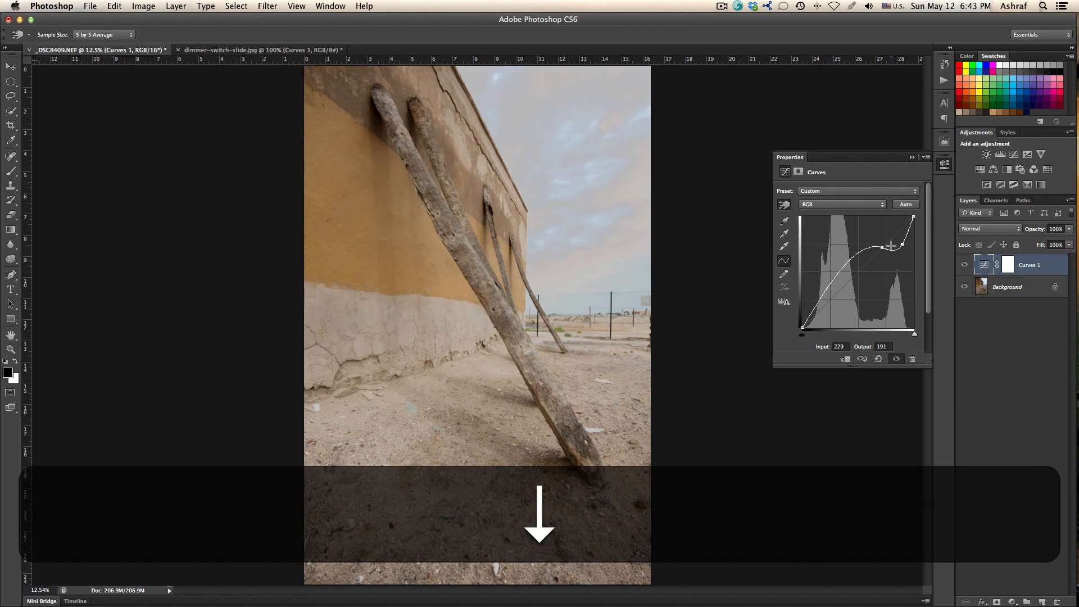
{"action": "key", "text": "Down"}
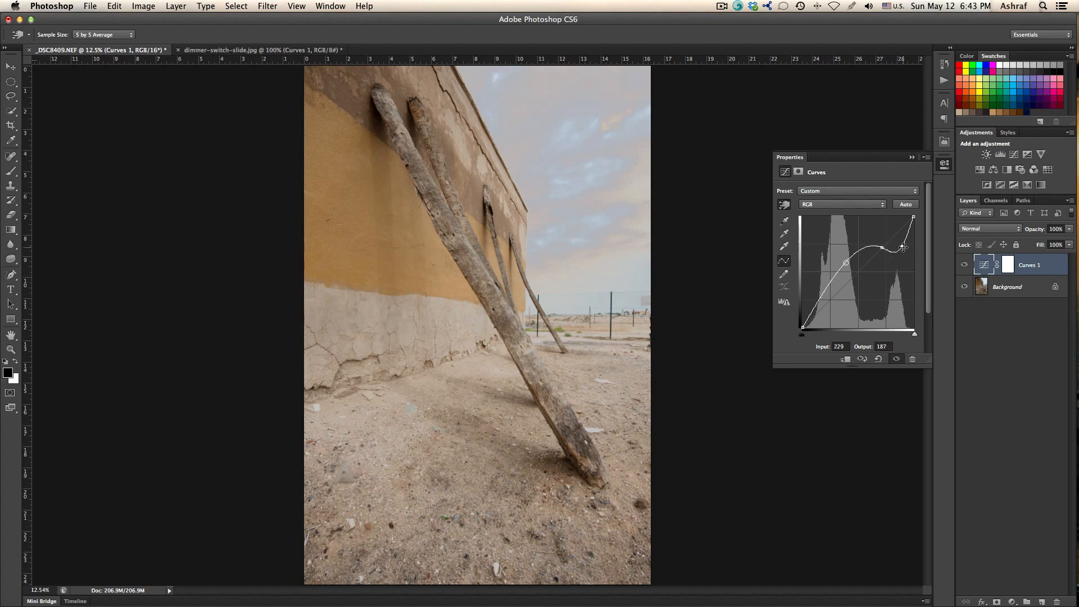
Step: Move the bright-cloud point to input 219, output 190 and compare the result with the original photo
{"action": "left_click_drag", "start_coordinate": [902, 246], "coordinate": [897, 245]}
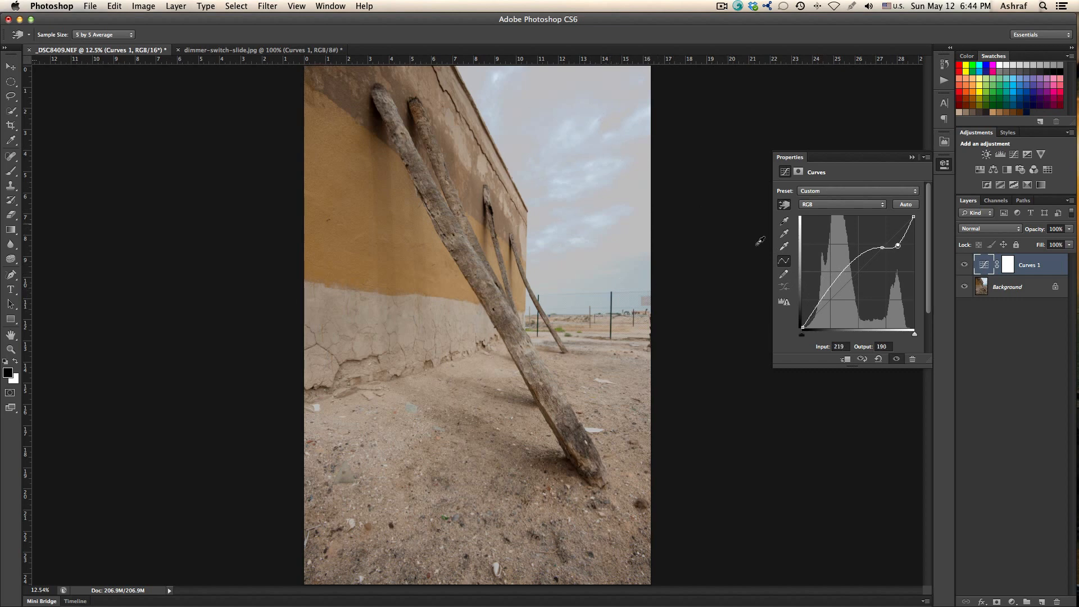
{"action": "left_click", "coordinate": [964, 265]}
{"action": "left_click", "coordinate": [965, 265]}
Step: Rebuild the curve from a straight diagonal with a point on the sky's dark patch and a brighter-tone point lowered far below it
{"action": "left_click_drag", "start_coordinate": [882, 247], "coordinate": [936, 250]}
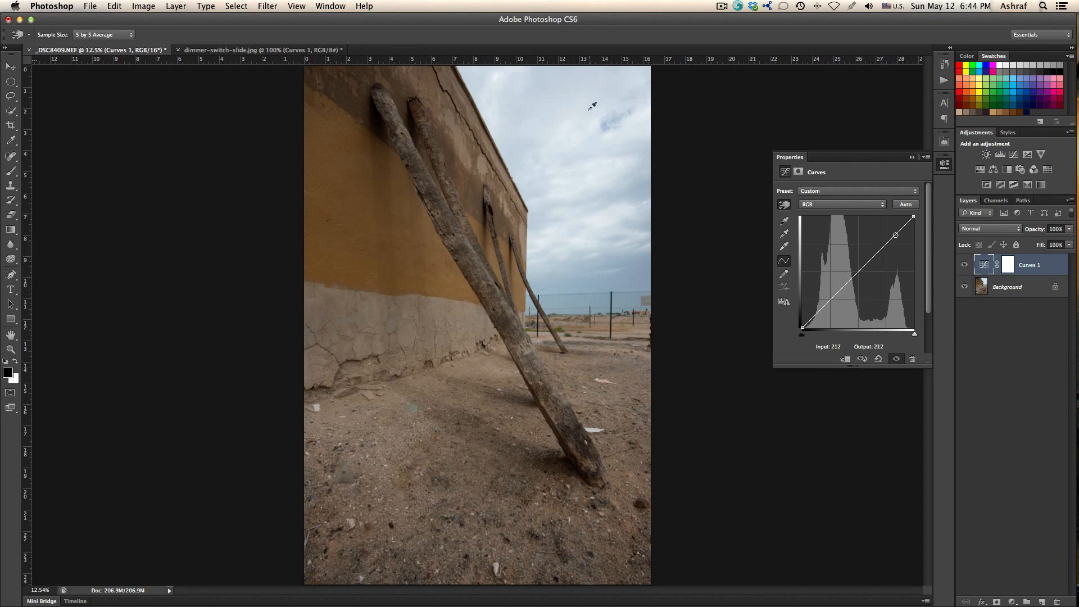
{"action": "left_click", "coordinate": [608, 123], "text": "super"}
{"action": "left_click", "coordinate": [900, 230]}
{"action": "left_click_drag", "start_coordinate": [902, 234], "coordinate": [900, 271]}
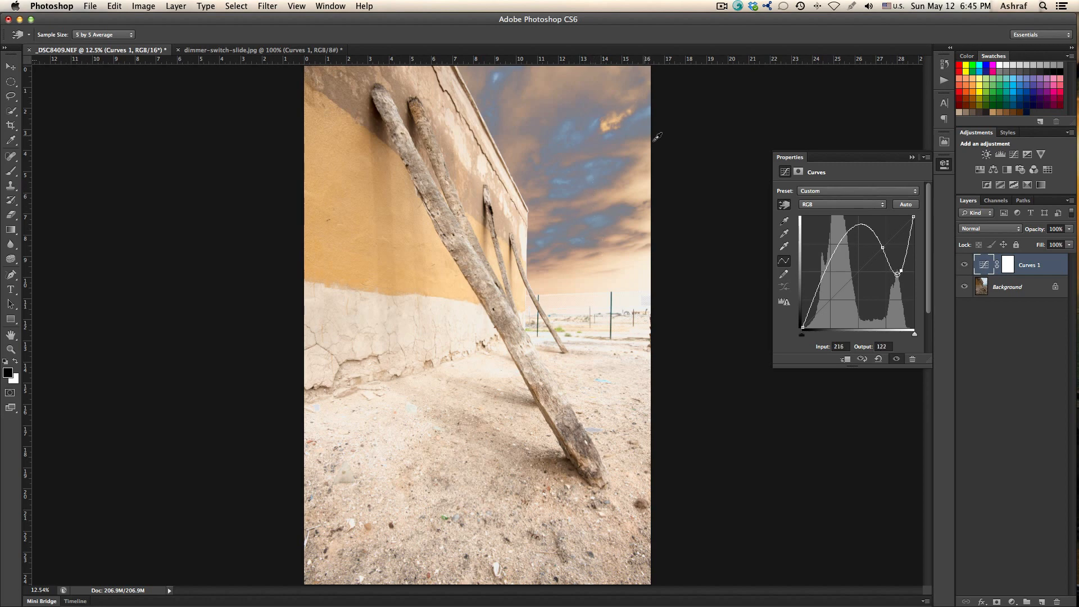
Step: Remove the added sky points, then try the curve's white endpoint at output 237 and return it to 255
{"action": "left_click_drag", "start_coordinate": [885, 250], "coordinate": [916, 248]}
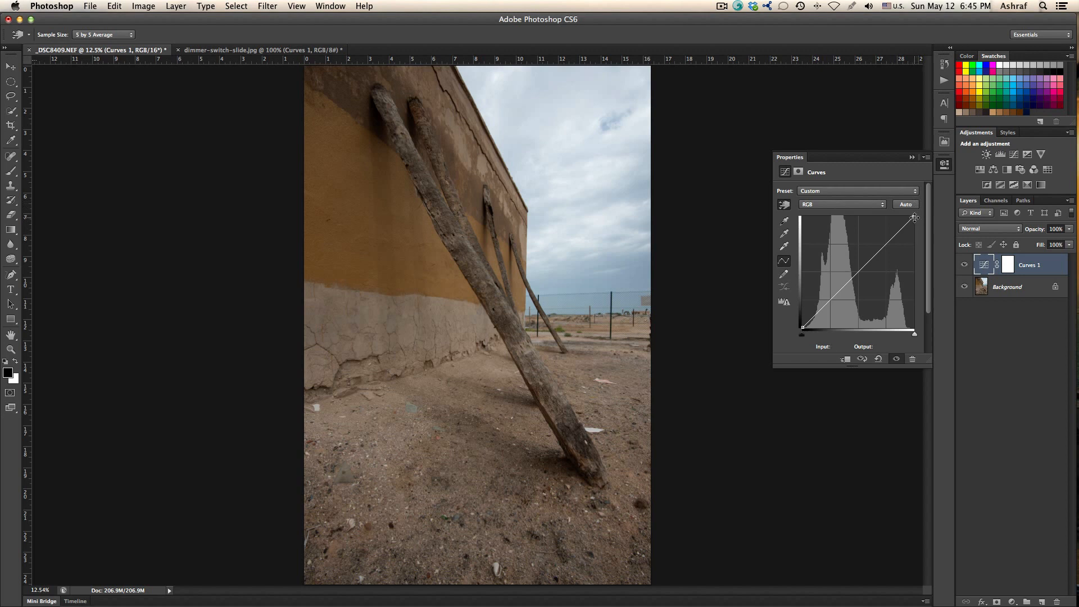
{"action": "left_click_drag", "start_coordinate": [914, 216], "coordinate": [917, 224]}
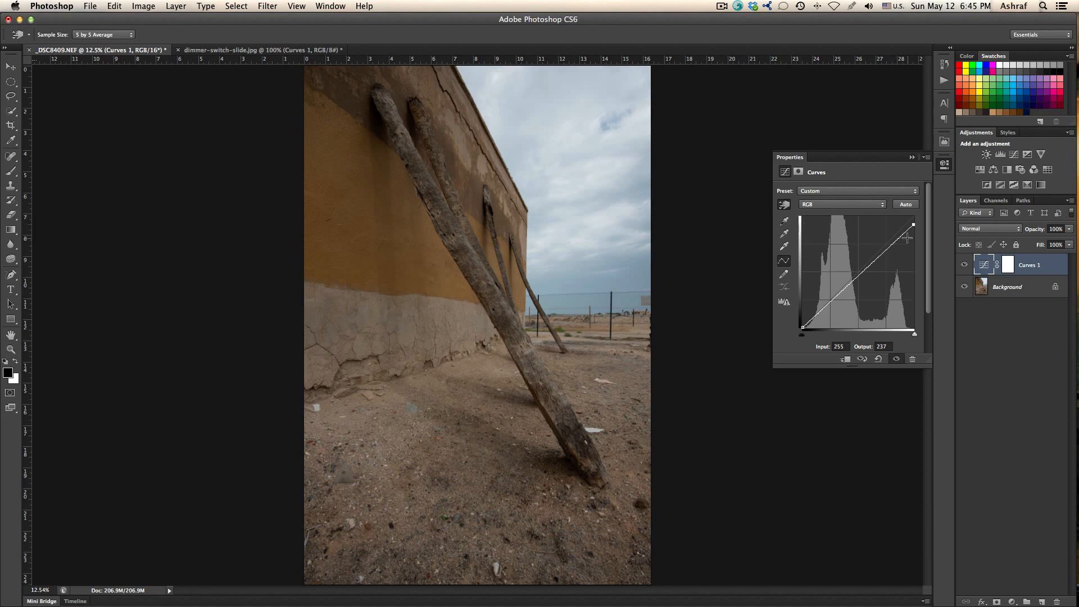
{"action": "left_click_drag", "start_coordinate": [915, 226], "coordinate": [917, 214]}
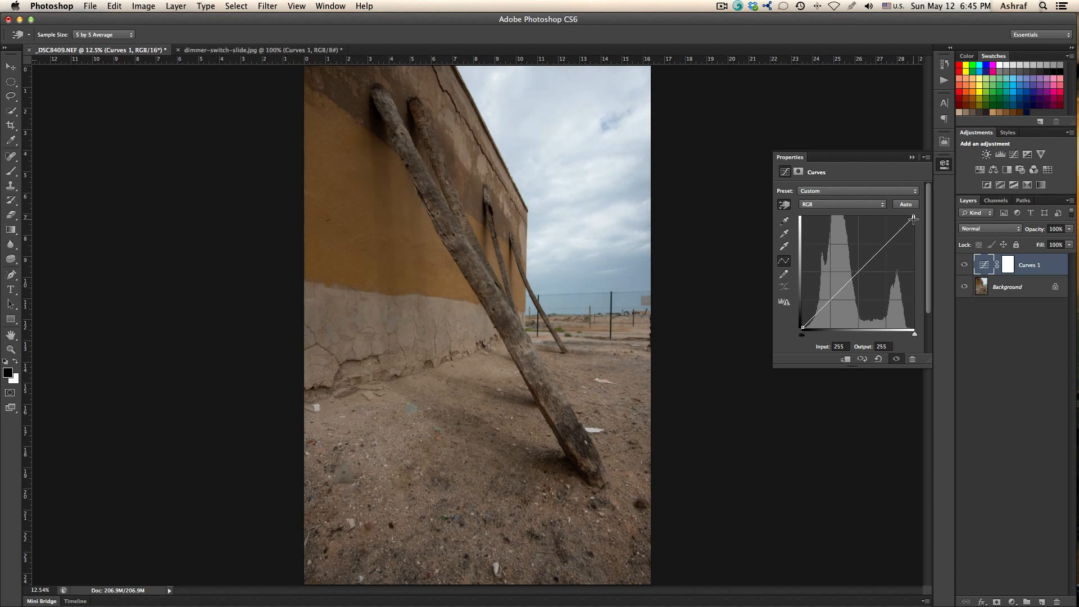
Step: Invert the photo with the white endpoint at output 0 and the black endpoint at maximum, then restore both endpoints
{"action": "left_click_drag", "start_coordinate": [915, 217], "coordinate": [914, 332]}
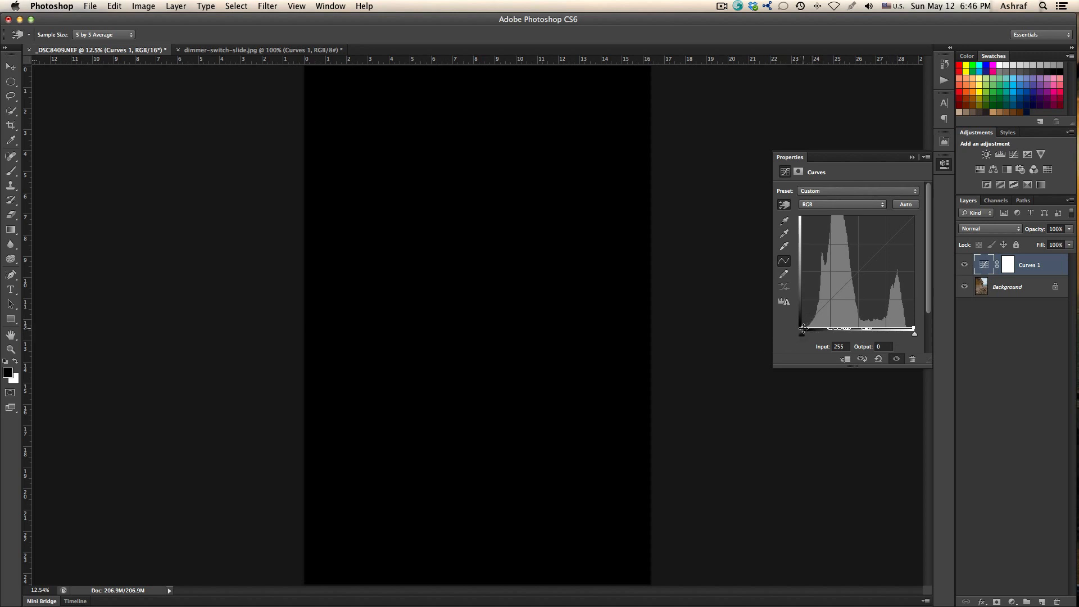
{"action": "left_click_drag", "start_coordinate": [803, 327], "coordinate": [801, 217]}
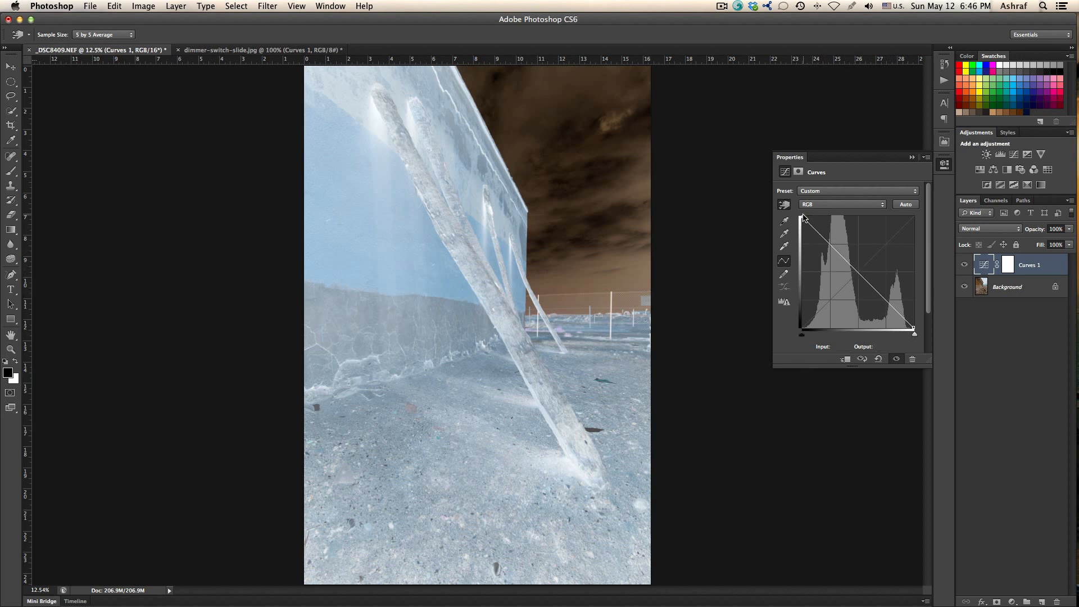
{"action": "left_click_drag", "start_coordinate": [802, 216], "coordinate": [803, 327]}
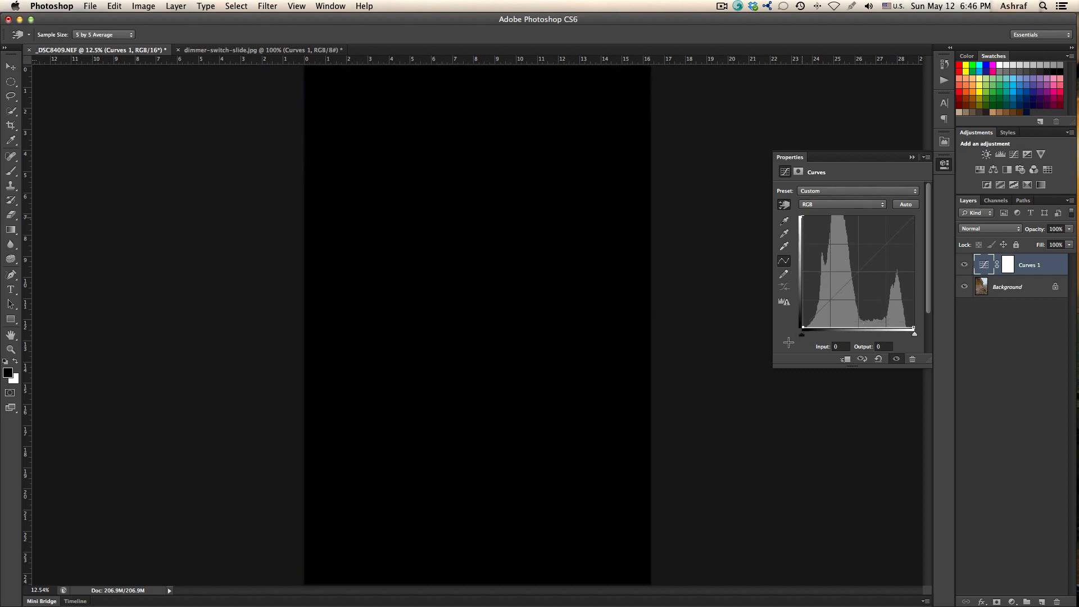
{"action": "left_click_drag", "start_coordinate": [914, 329], "coordinate": [913, 217]}
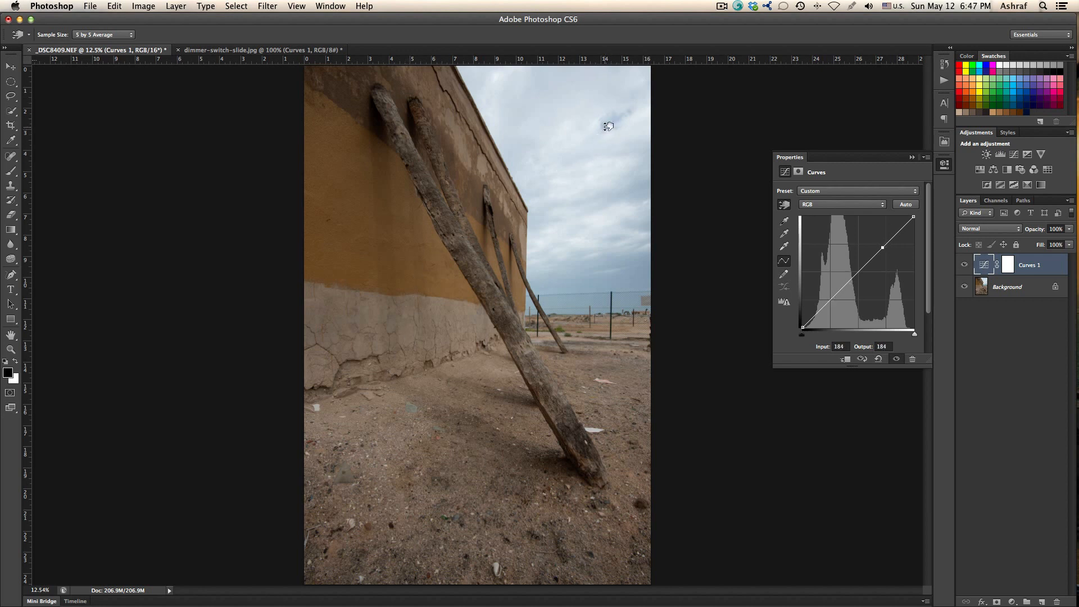
Step: With on-image Curves adjustment, darken the sky's blue patch at input 184, raise the bright cloud at input 229 to output 232, and compare
{"action": "left_click_drag", "start_coordinate": [608, 126], "coordinate": [607, 153]}
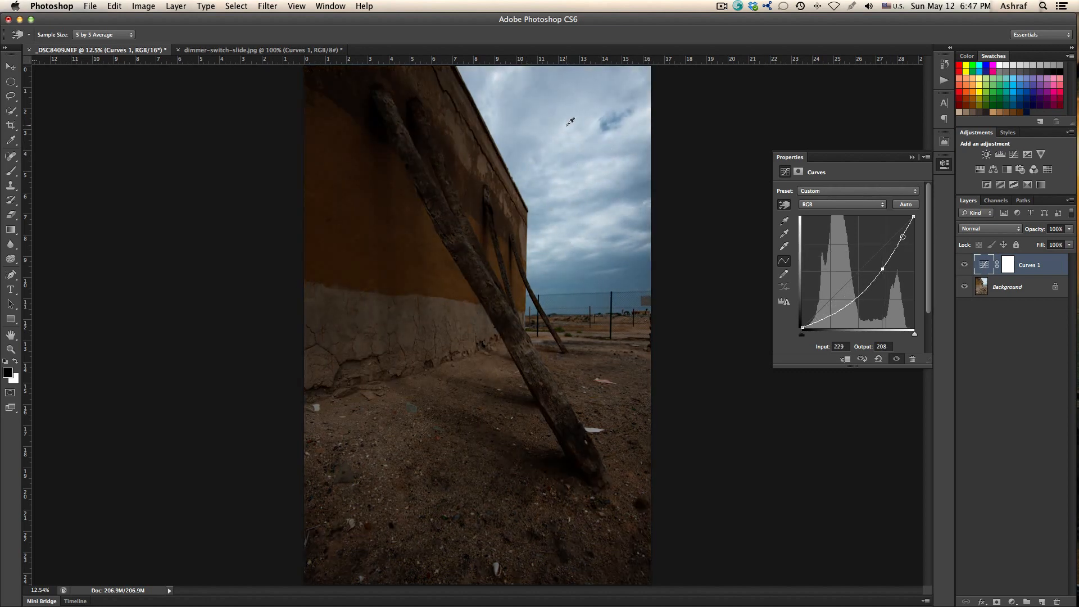
{"action": "left_click_drag", "start_coordinate": [572, 121], "coordinate": [573, 111]}
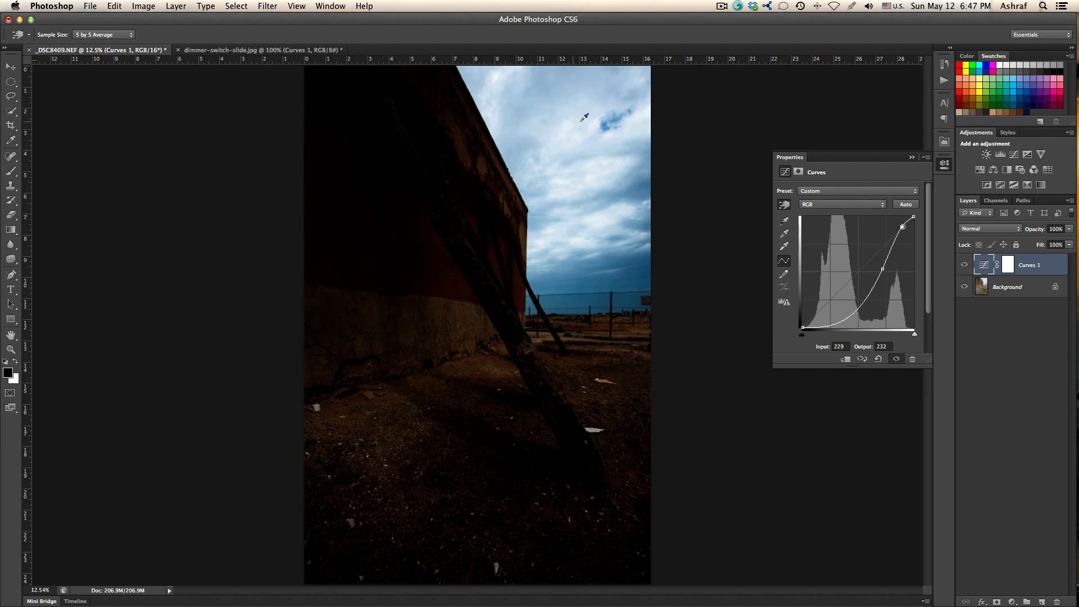
{"action": "left_click", "coordinate": [964, 265]}
{"action": "left_click", "coordinate": [964, 265]}
Step: Select the Curves 1 layer mask and invert it to black to hide the adjustment
{"action": "key", "text": "m"}
{"action": "left_click", "coordinate": [1008, 266]}
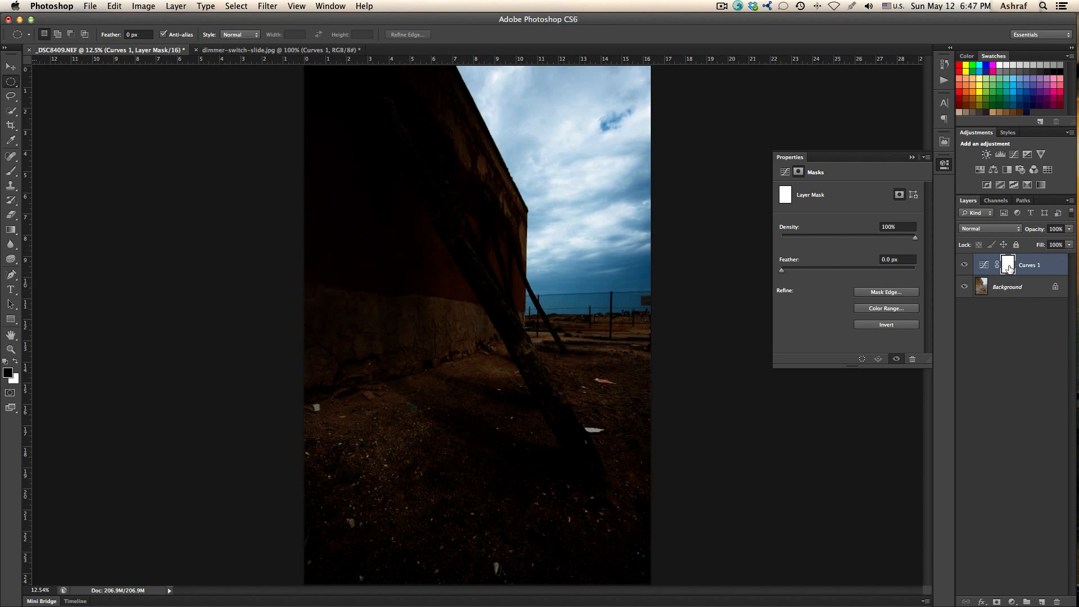
{"action": "left_click_drag", "start_coordinate": [1009, 270], "coordinate": [1011, 271]}
{"action": "key", "text": "super+i"}
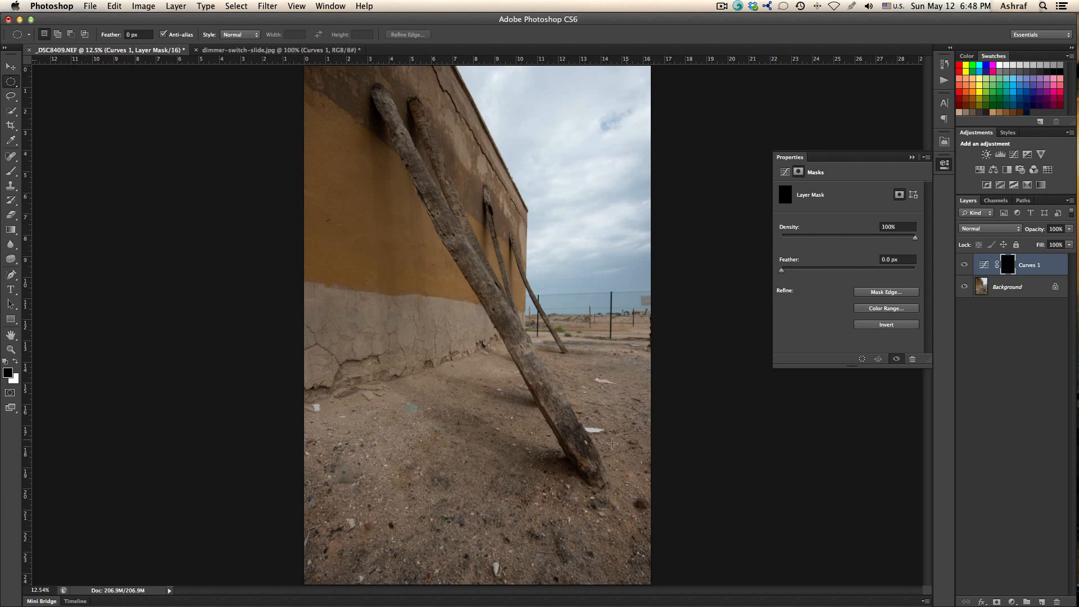
Step: Toggle the masked Curves 1 layer's visibility repeatedly to check whether it affects the photo, leaving it visible
{"action": "left_click", "coordinate": [965, 265]}
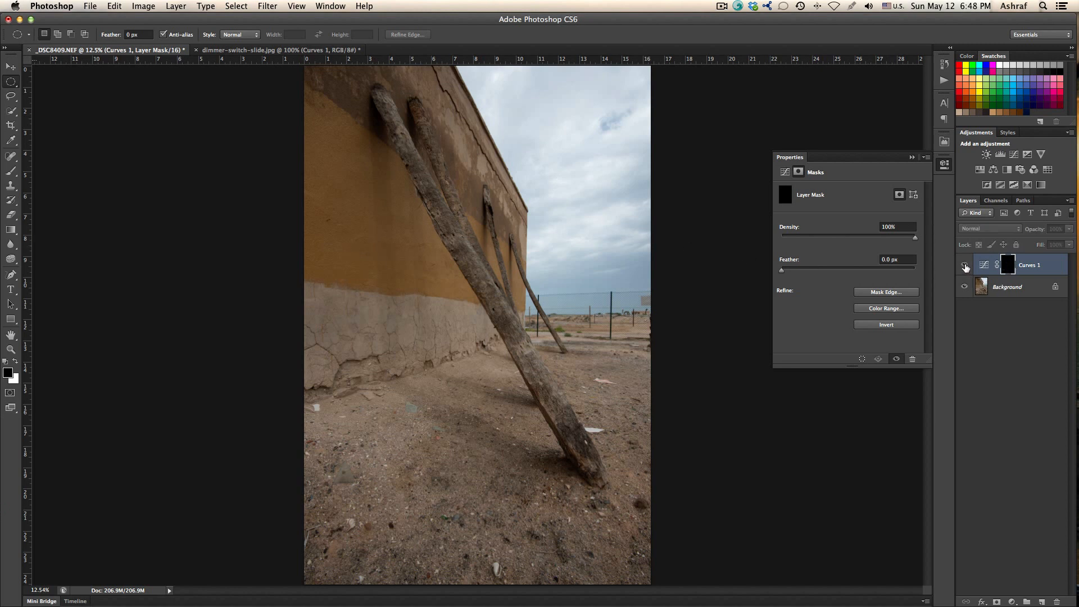
{"action": "left_click", "coordinate": [965, 266]}
{"action": "left_click", "coordinate": [965, 267]}
{"action": "left_click", "coordinate": [965, 269]}
{"action": "left_click", "coordinate": [965, 269]}
{"action": "left_click", "coordinate": [965, 269]}
{"action": "left_click", "coordinate": [966, 269]}
{"action": "left_click", "coordinate": [965, 269]}
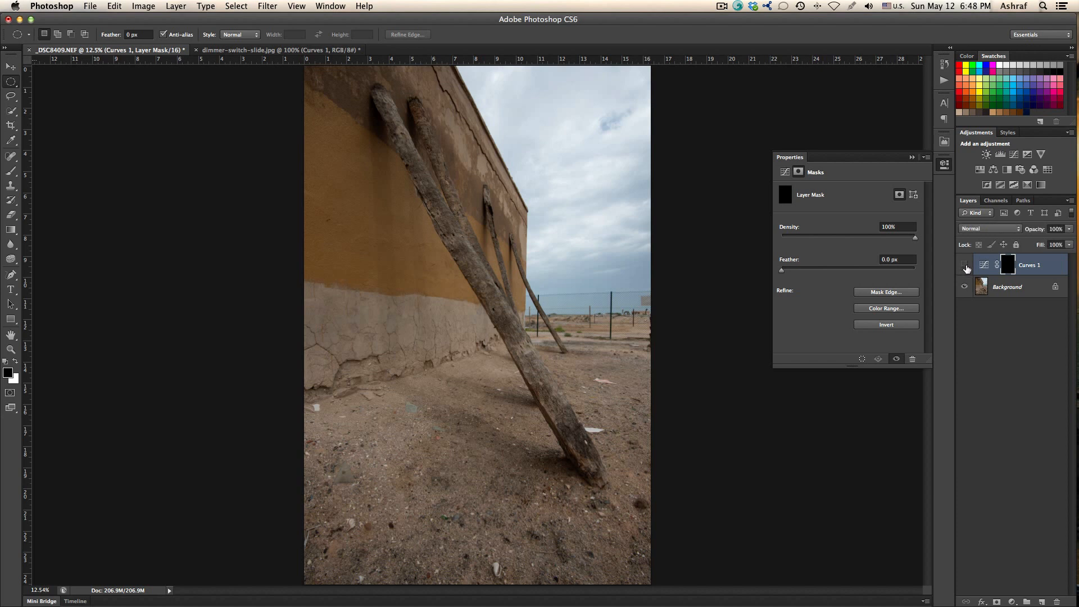
{"action": "left_click", "coordinate": [965, 269]}
{"action": "left_click", "coordinate": [965, 269]}
{"action": "left_click", "coordinate": [965, 269]}
{"action": "left_click", "coordinate": [965, 269]}
{"action": "left_click", "coordinate": [965, 269]}
{"action": "left_click", "coordinate": [965, 268]}
{"action": "left_click", "coordinate": [966, 269]}
{"action": "left_click", "coordinate": [966, 268]}
Step: Show the Curves 1 curve settings, activate the Brush tool, and size the brush to 600 px
{"action": "left_click", "coordinate": [784, 171]}
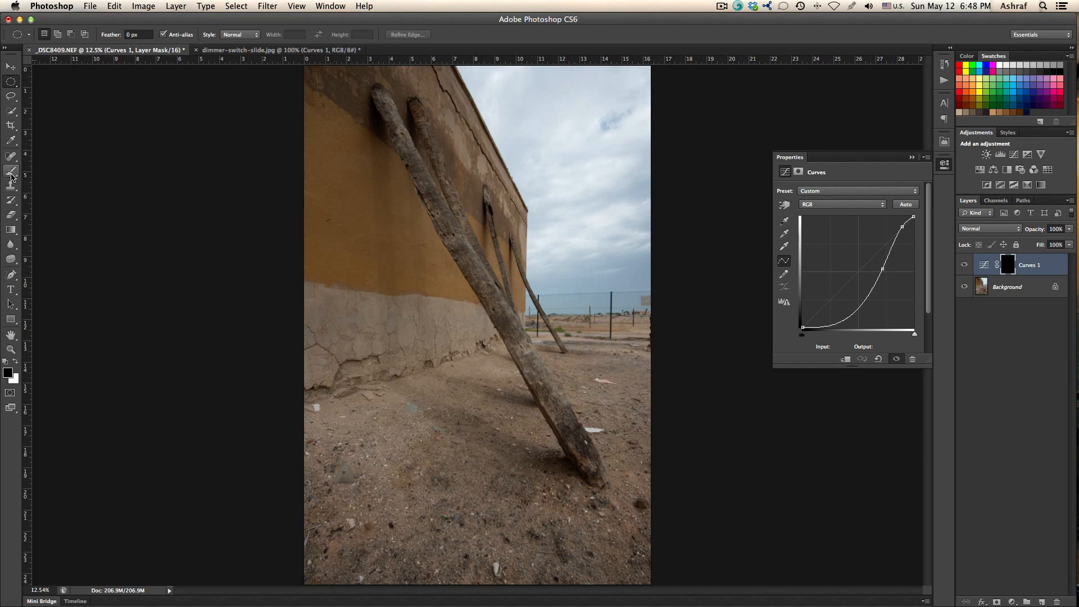
{"action": "key", "text": "b"}
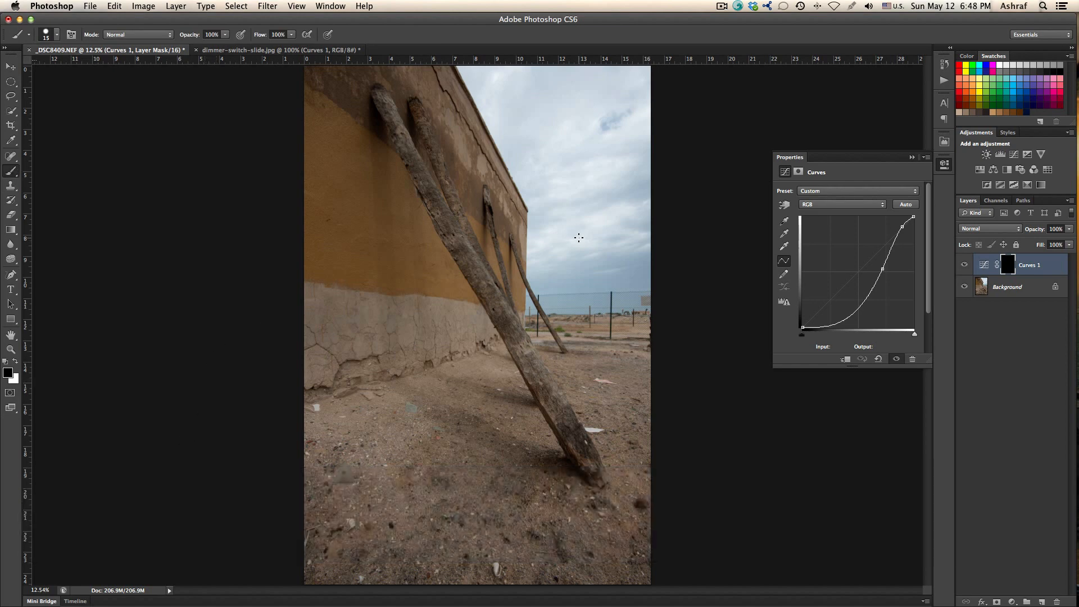
{"action": "key", "text": "bracketright"}
{"action": "key", "text": "bracketright"}
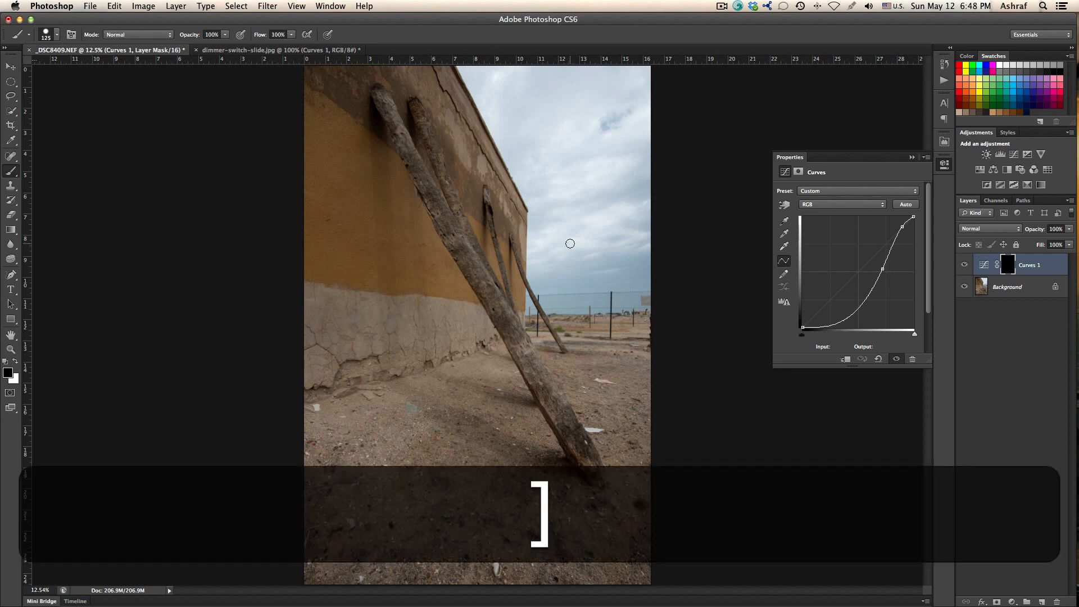
{"action": "key", "text": "bracketright"}
{"action": "key", "text": "bracketright"}
{"action": "key", "text": "bracketright"}
{"action": "key", "text": "bracketright"}
{"action": "key", "text": "bracketright"}
{"action": "key", "text": "bracketright"}
{"action": "key", "text": "bracketright"}
{"action": "key", "text": "bracketleft"}
{"action": "key", "text": "bracketleft"}
{"action": "key", "text": "bracketleft"}
{"action": "key", "text": "bracketleft"}
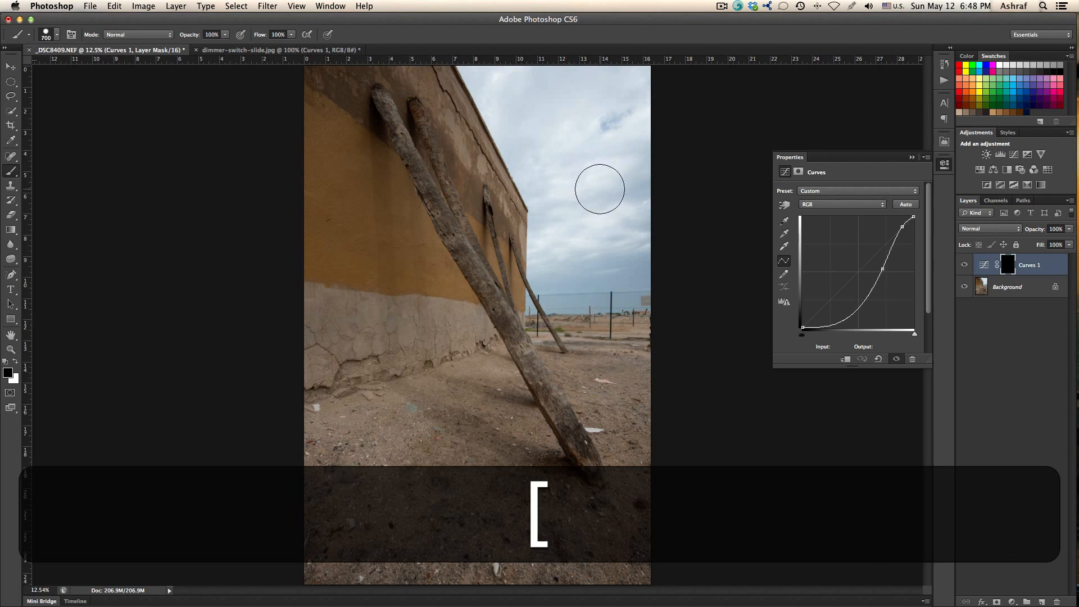
{"action": "key", "text": "bracketright"}
{"action": "key", "text": "bracketleft"}
{"action": "key", "text": "bracketleft"}
{"action": "key", "text": "bracketleft"}
{"action": "key", "text": "bracketleft"}
{"action": "key", "text": "bracketright"}
{"action": "key", "text": "bracketright"}
{"action": "key", "text": "bracketright"}
{"action": "key", "text": "bracketright"}
{"action": "key", "text": "bracketright"}
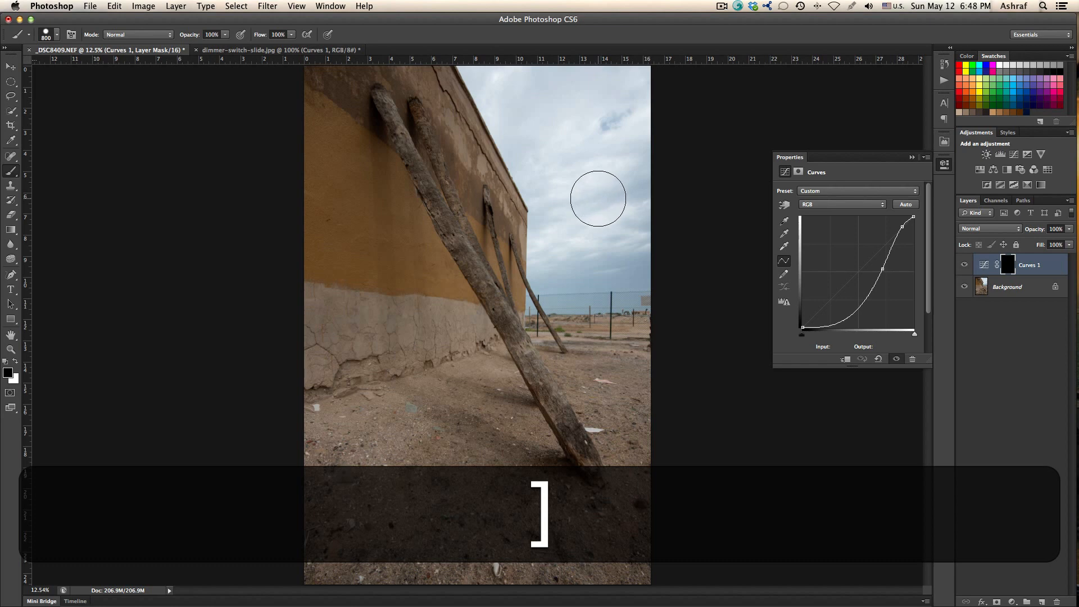
{"action": "key", "text": "bracketleft"}
{"action": "key", "text": "bracketleft"}
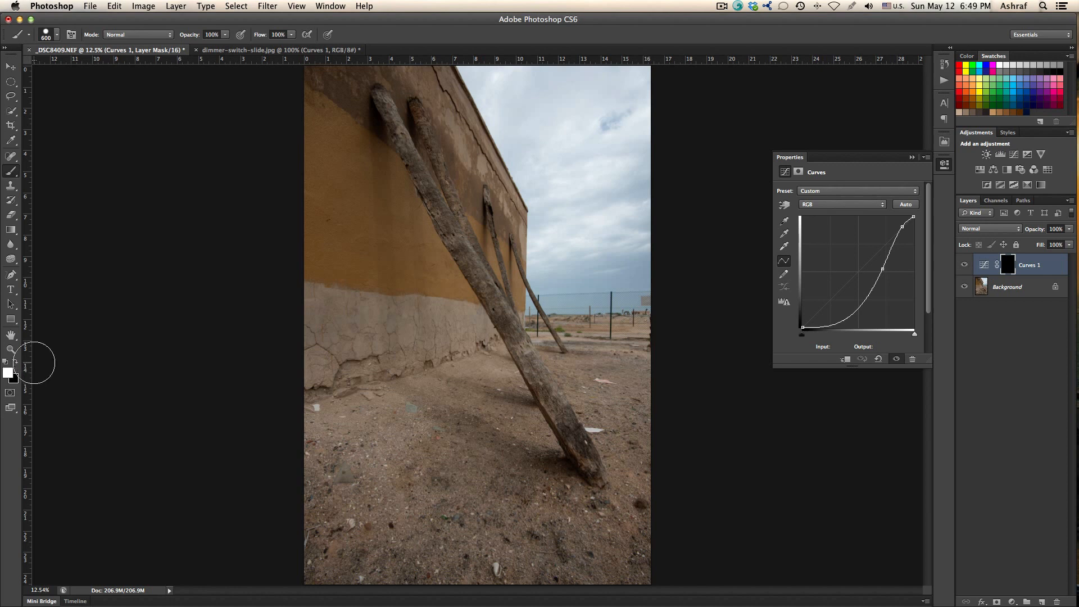
Step: Swap the foreground and background colours back and forth, leaving white as the foreground colour
{"action": "key", "text": "x"}
{"action": "key", "text": "x"}
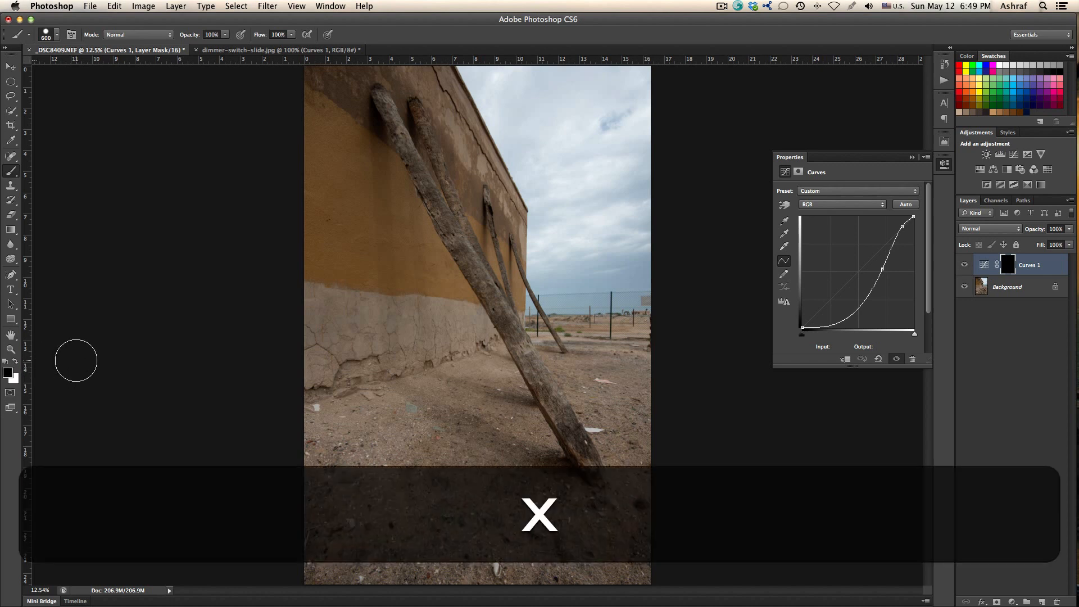
{"action": "key", "text": "x"}
{"action": "key", "text": "x"}
{"action": "key", "text": "x"}
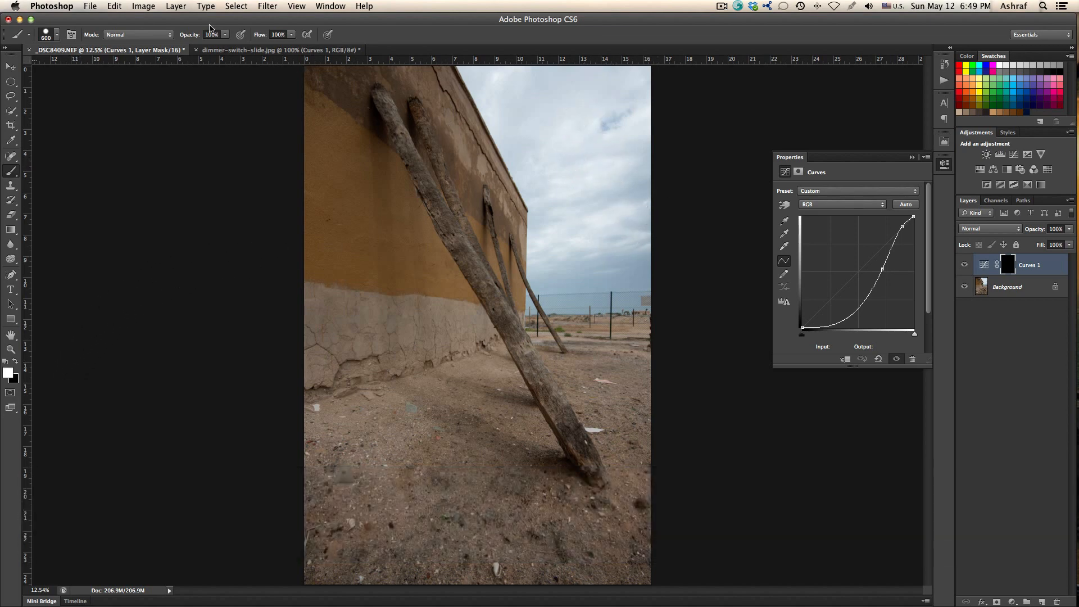
Step: Set the brush opacity to 30% and reduce its hardness to a soft edge
{"action": "left_click_drag", "start_coordinate": [190, 37], "coordinate": [181, 38]}
{"action": "mouse_move", "coordinate": [151, 35]}
{"action": "left_mouse_down"}
{"action": "mouse_move", "coordinate": [155, 45]}
{"action": "mouse_move", "coordinate": [186, 39]}
{"action": "left_mouse_up"}
{"action": "left_click", "coordinate": [56, 38]}
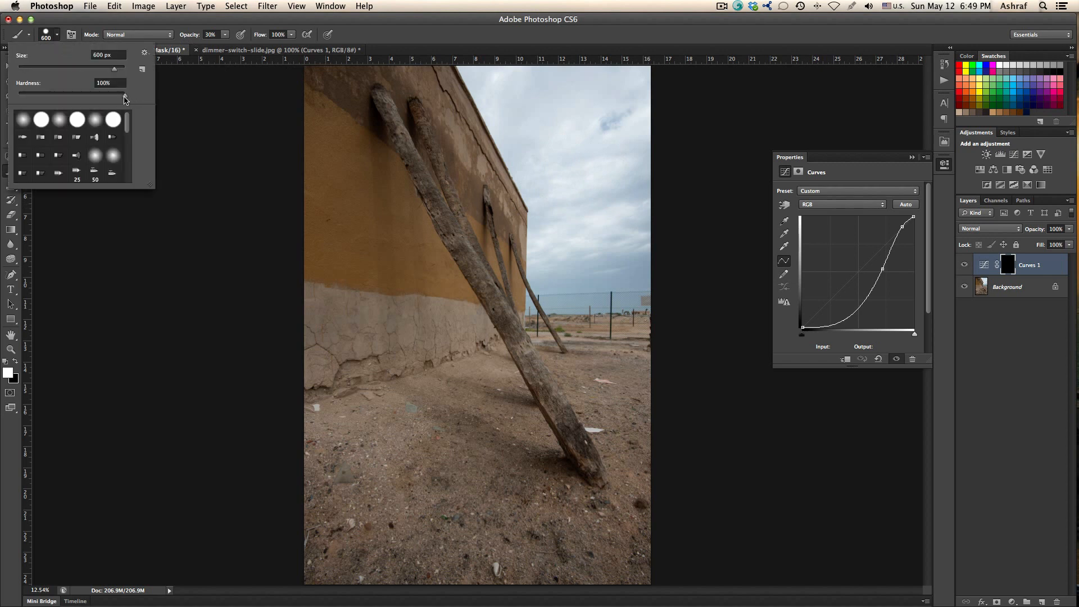
{"action": "left_click_drag", "start_coordinate": [124, 98], "coordinate": [23, 99]}
{"action": "key", "text": "Return"}
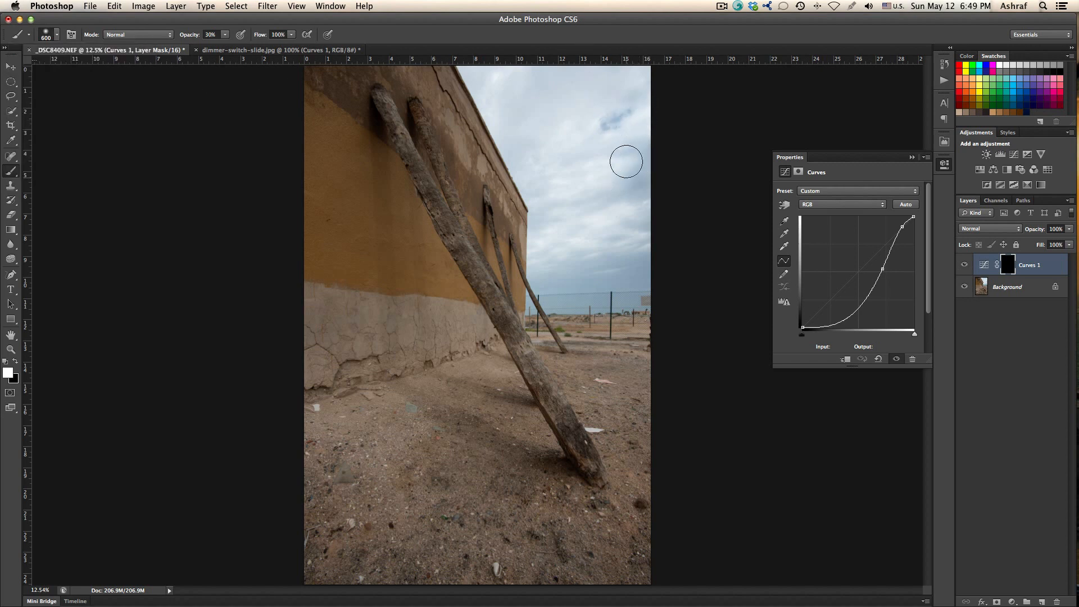
Step: Paint white over the sky on the Curves 1 mask in repeated strokes, from the wall's edge down to the horizon
{"action": "mouse_move", "coordinate": [626, 162]}
{"action": "left_mouse_down"}
{"action": "mouse_move", "coordinate": [631, 147]}
{"action": "mouse_move", "coordinate": [641, 169]}
{"action": "mouse_move", "coordinate": [598, 204]}
{"action": "left_mouse_up"}
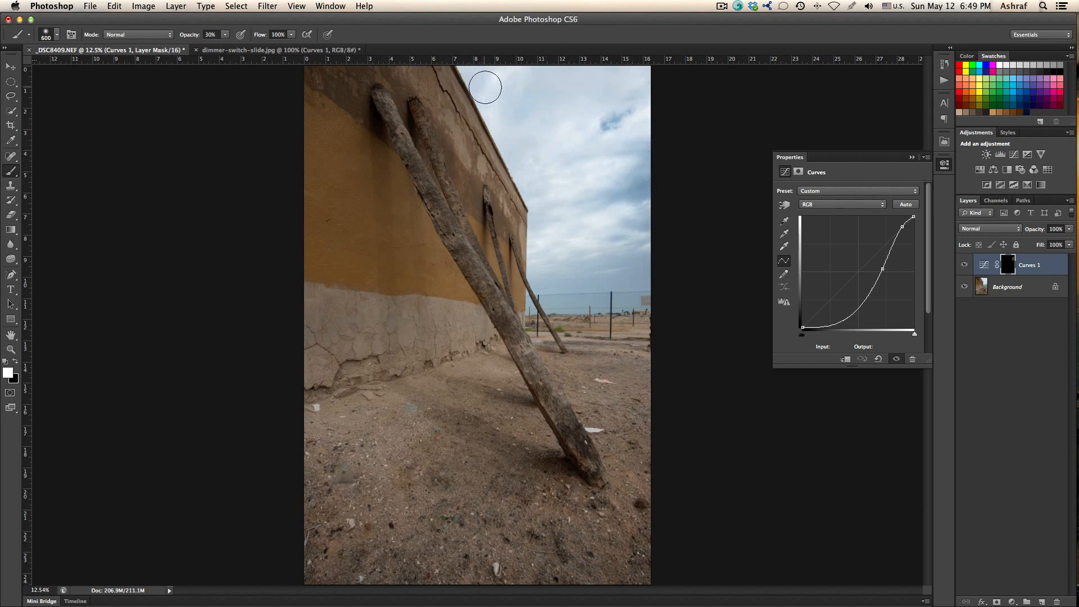
{"action": "mouse_move", "coordinate": [550, 270]}
{"action": "left_mouse_down"}
{"action": "mouse_move", "coordinate": [633, 286]}
{"action": "mouse_move", "coordinate": [621, 267]}
{"action": "left_mouse_up"}
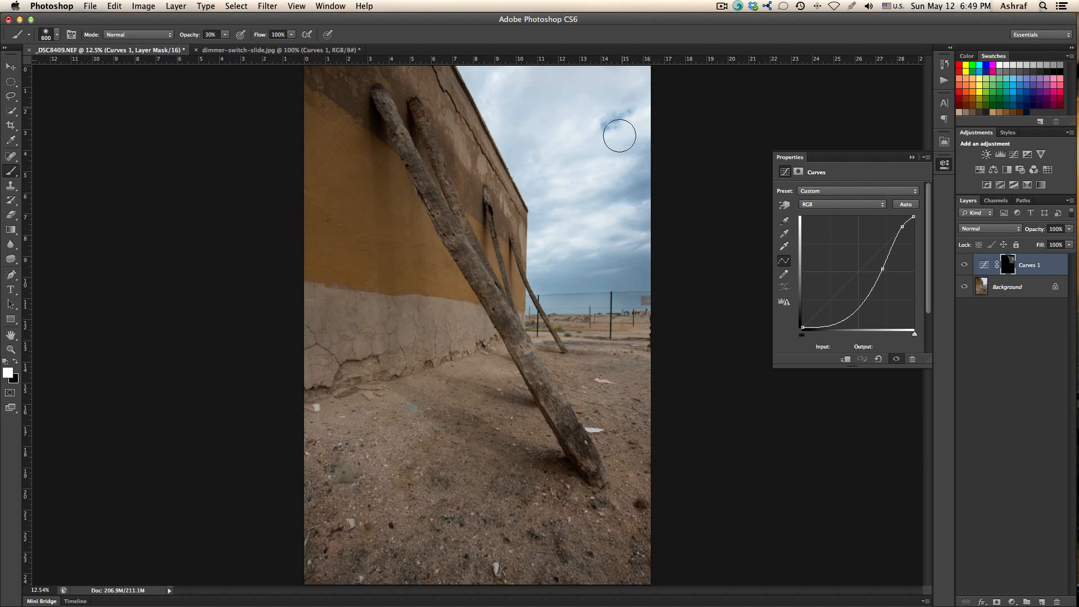
{"action": "mouse_move", "coordinate": [620, 136]}
{"action": "left_mouse_down"}
{"action": "mouse_move", "coordinate": [643, 102]}
{"action": "mouse_move", "coordinate": [622, 123]}
{"action": "mouse_move", "coordinate": [599, 214]}
{"action": "mouse_move", "coordinate": [542, 281]}
{"action": "left_mouse_up"}
{"action": "mouse_move", "coordinate": [511, 147]}
{"action": "left_mouse_down"}
{"action": "mouse_move", "coordinate": [517, 70]}
{"action": "mouse_move", "coordinate": [592, 79]}
{"action": "mouse_move", "coordinate": [581, 92]}
{"action": "mouse_move", "coordinate": [608, 133]}
{"action": "mouse_move", "coordinate": [604, 108]}
{"action": "mouse_move", "coordinate": [598, 182]}
{"action": "mouse_move", "coordinate": [604, 147]}
{"action": "mouse_move", "coordinate": [627, 228]}
{"action": "mouse_move", "coordinate": [652, 214]}
{"action": "mouse_move", "coordinate": [578, 271]}
{"action": "mouse_move", "coordinate": [616, 278]}
{"action": "mouse_move", "coordinate": [550, 300]}
{"action": "mouse_move", "coordinate": [647, 312]}
{"action": "mouse_move", "coordinate": [590, 302]}
{"action": "mouse_move", "coordinate": [629, 256]}
{"action": "mouse_move", "coordinate": [634, 170]}
{"action": "mouse_move", "coordinate": [638, 182]}
{"action": "mouse_move", "coordinate": [481, 74]}
{"action": "left_mouse_up"}
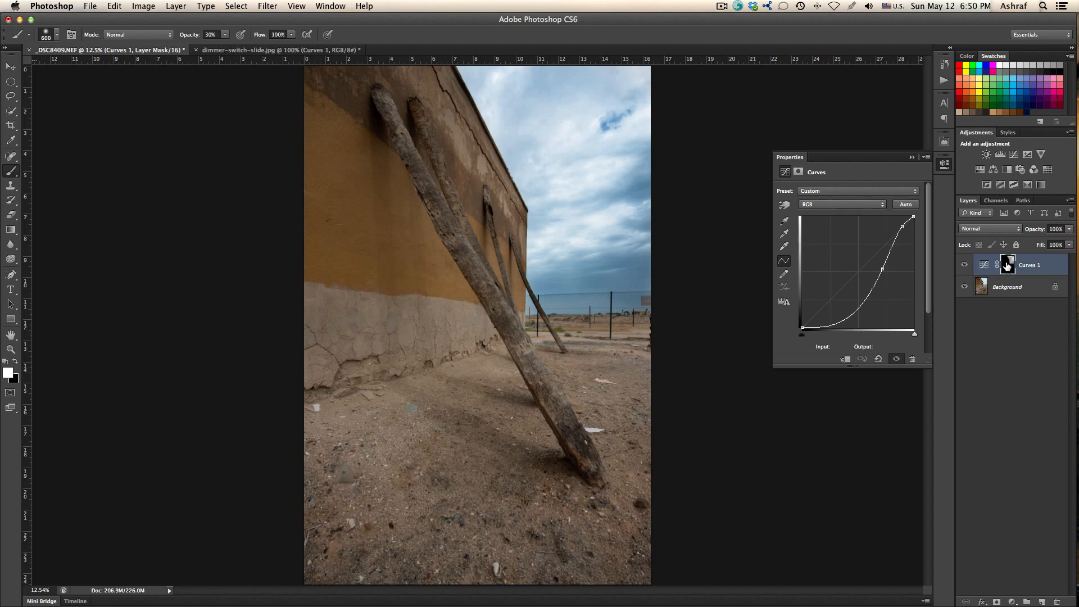
Step: Display the Curves 1 mask alone, paint the uneven grey sky areas closer to white, and return to the photo
{"action": "left_click", "coordinate": [1010, 269], "text": "alt"}
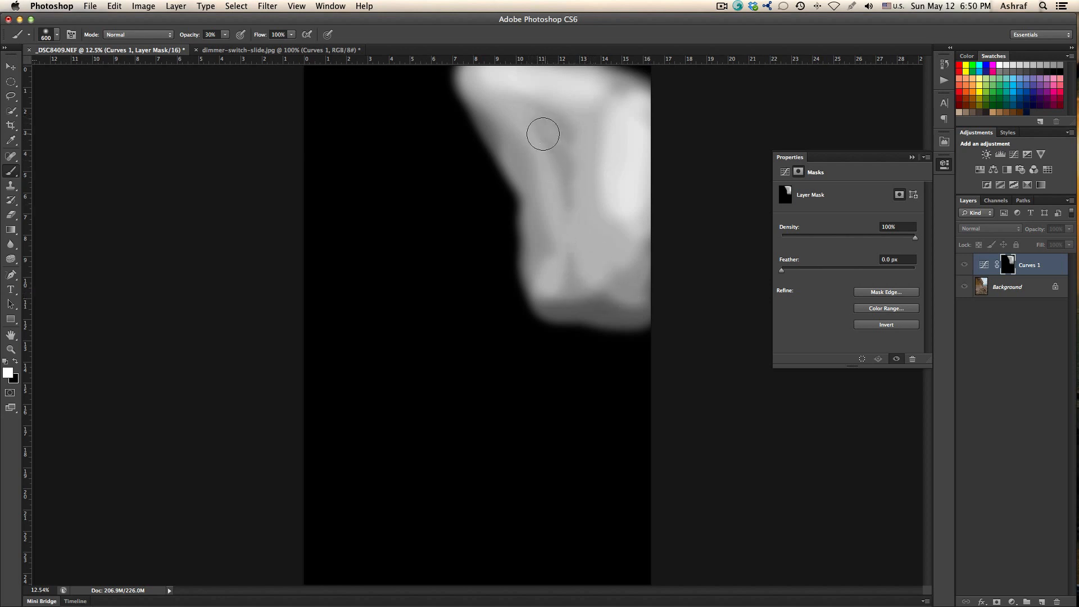
{"action": "mouse_move", "coordinate": [520, 171]}
{"action": "left_mouse_down"}
{"action": "mouse_move", "coordinate": [544, 260]}
{"action": "mouse_move", "coordinate": [549, 142]}
{"action": "mouse_move", "coordinate": [567, 255]}
{"action": "mouse_move", "coordinate": [592, 146]}
{"action": "mouse_move", "coordinate": [604, 222]}
{"action": "mouse_move", "coordinate": [609, 188]}
{"action": "mouse_move", "coordinate": [628, 240]}
{"action": "mouse_move", "coordinate": [646, 217]}
{"action": "mouse_move", "coordinate": [629, 273]}
{"action": "mouse_move", "coordinate": [575, 275]}
{"action": "mouse_move", "coordinate": [572, 139]}
{"action": "mouse_move", "coordinate": [556, 159]}
{"action": "mouse_move", "coordinate": [509, 111]}
{"action": "mouse_move", "coordinate": [615, 133]}
{"action": "mouse_move", "coordinate": [615, 93]}
{"action": "mouse_move", "coordinate": [618, 118]}
{"action": "mouse_move", "coordinate": [647, 63]}
{"action": "mouse_move", "coordinate": [617, 76]}
{"action": "mouse_move", "coordinate": [644, 78]}
{"action": "mouse_move", "coordinate": [634, 69]}
{"action": "mouse_move", "coordinate": [622, 150]}
{"action": "mouse_move", "coordinate": [602, 89]}
{"action": "mouse_move", "coordinate": [574, 149]}
{"action": "mouse_move", "coordinate": [550, 94]}
{"action": "mouse_move", "coordinate": [546, 134]}
{"action": "mouse_move", "coordinate": [514, 110]}
{"action": "mouse_move", "coordinate": [585, 125]}
{"action": "mouse_move", "coordinate": [566, 114]}
{"action": "mouse_move", "coordinate": [574, 256]}
{"action": "mouse_move", "coordinate": [584, 264]}
{"action": "mouse_move", "coordinate": [624, 193]}
{"action": "mouse_move", "coordinate": [621, 240]}
{"action": "mouse_move", "coordinate": [636, 224]}
{"action": "mouse_move", "coordinate": [694, 239]}
{"action": "left_mouse_up"}
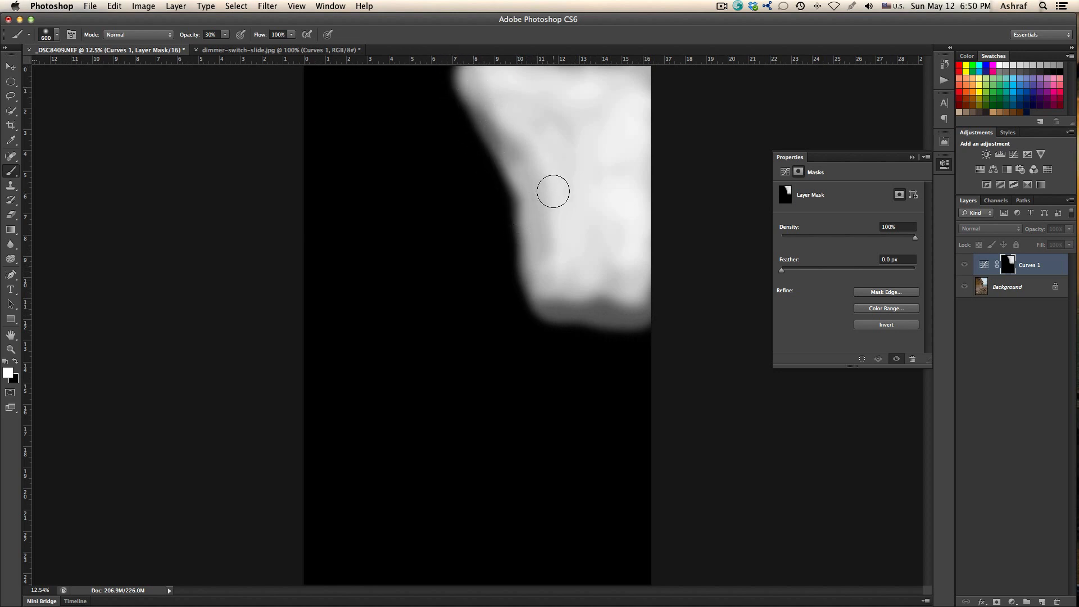
{"action": "left_click", "coordinate": [1008, 264], "text": "alt"}
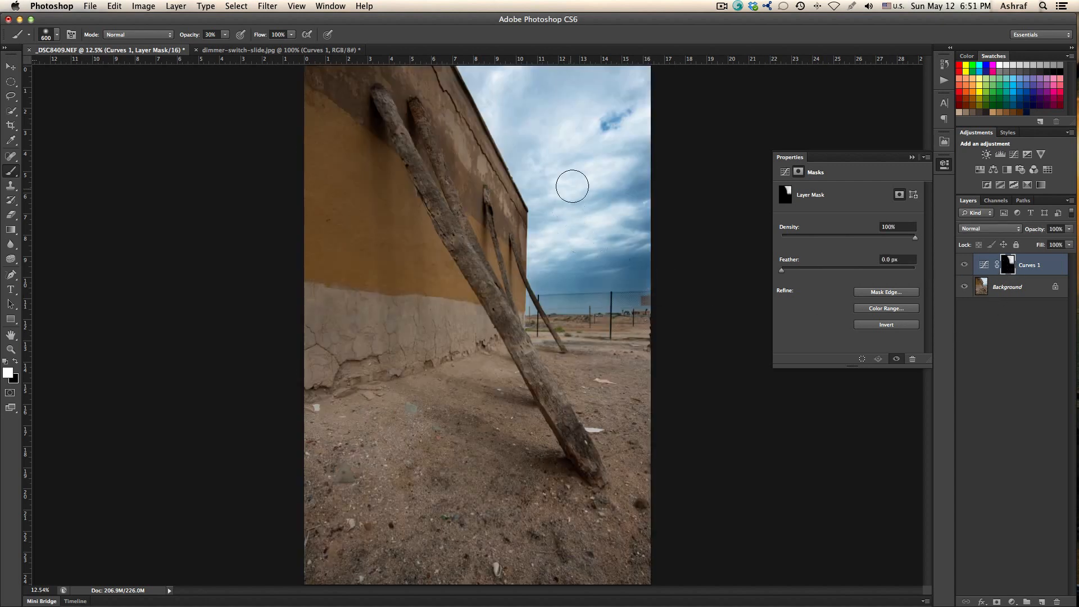
Step: Toggle the Curves 1 layer's visibility repeatedly to compare the sky before and after, leaving the layer visible
{"action": "left_click", "coordinate": [964, 267]}
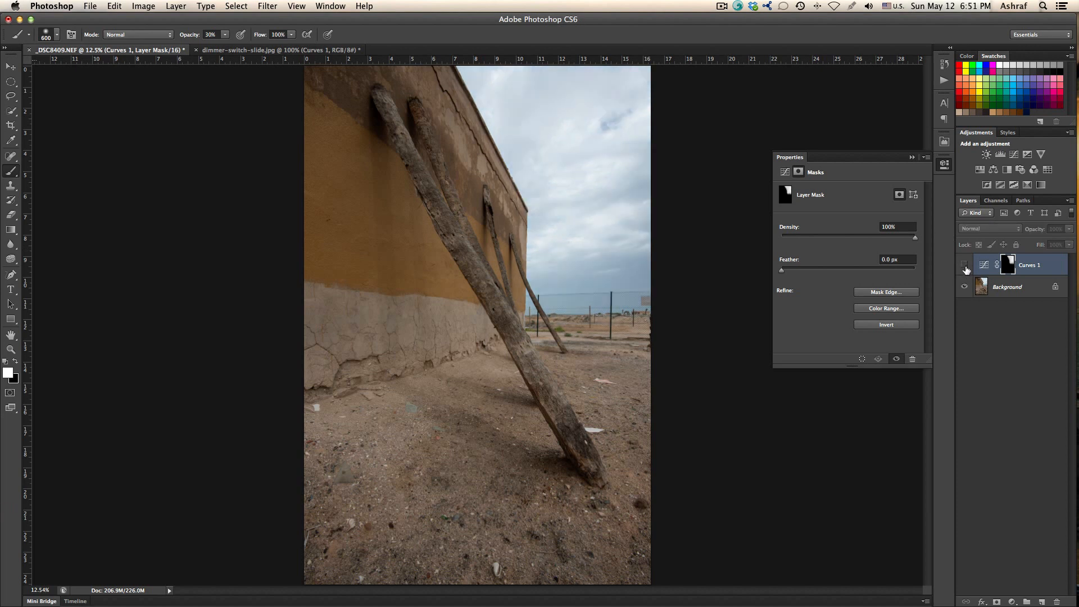
{"action": "left_click", "coordinate": [965, 266]}
{"action": "left_click", "coordinate": [966, 266]}
{"action": "left_click", "coordinate": [966, 265]}
{"action": "left_click", "coordinate": [965, 266]}
{"action": "left_click", "coordinate": [966, 267]}
{"action": "left_click", "coordinate": [966, 267]}
{"action": "left_click", "coordinate": [967, 269]}
{"action": "left_click", "coordinate": [966, 269]}
{"action": "left_click", "coordinate": [966, 272]}
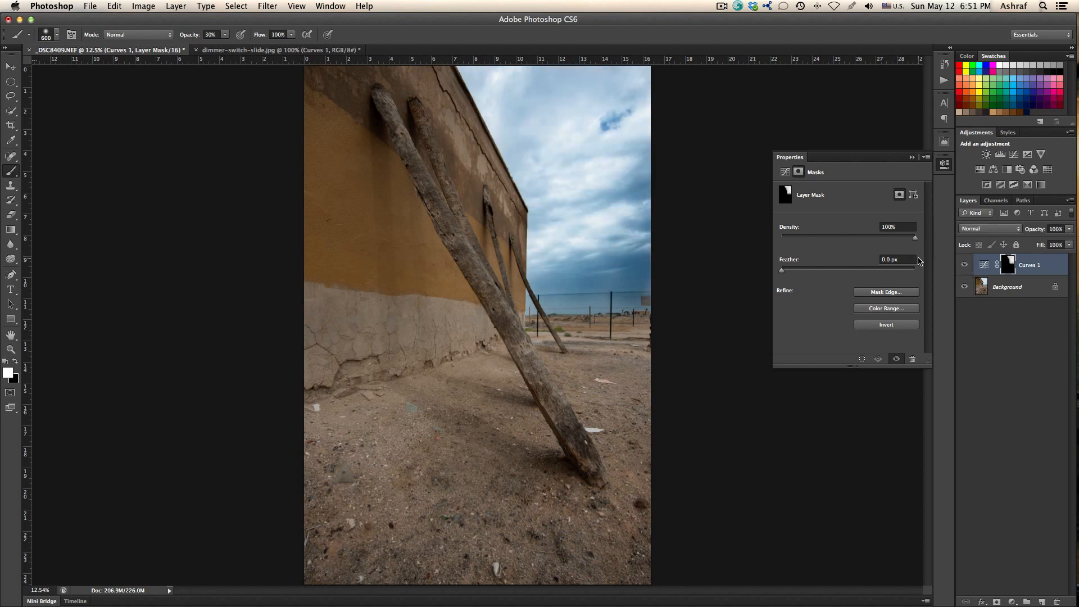
Step: Add a second Curves adjustment layer above Curves 1
{"action": "left_click", "coordinate": [912, 158]}
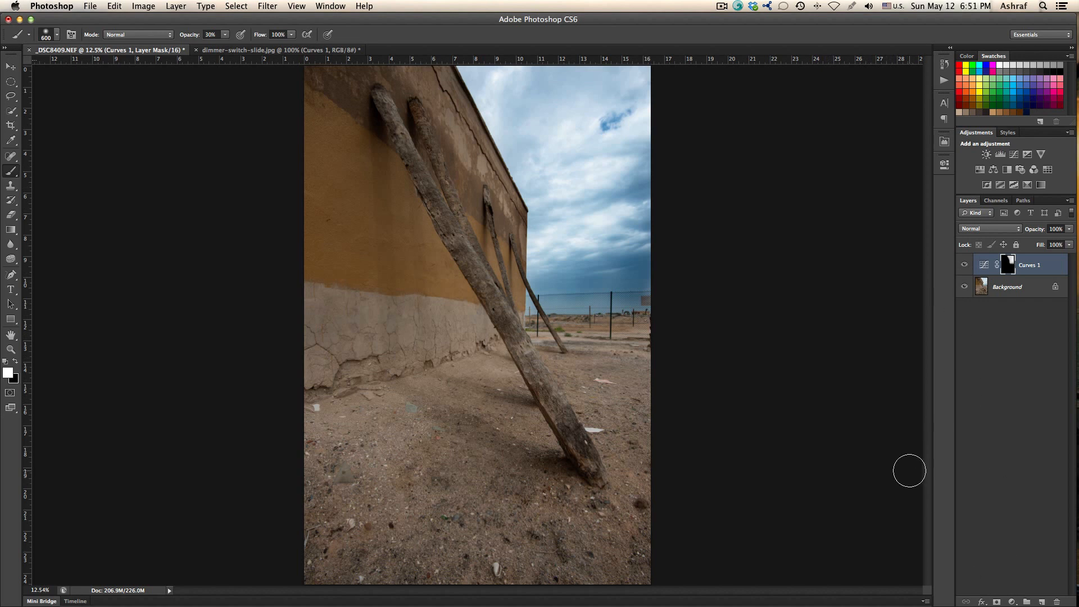
{"action": "left_click", "coordinate": [1013, 602]}
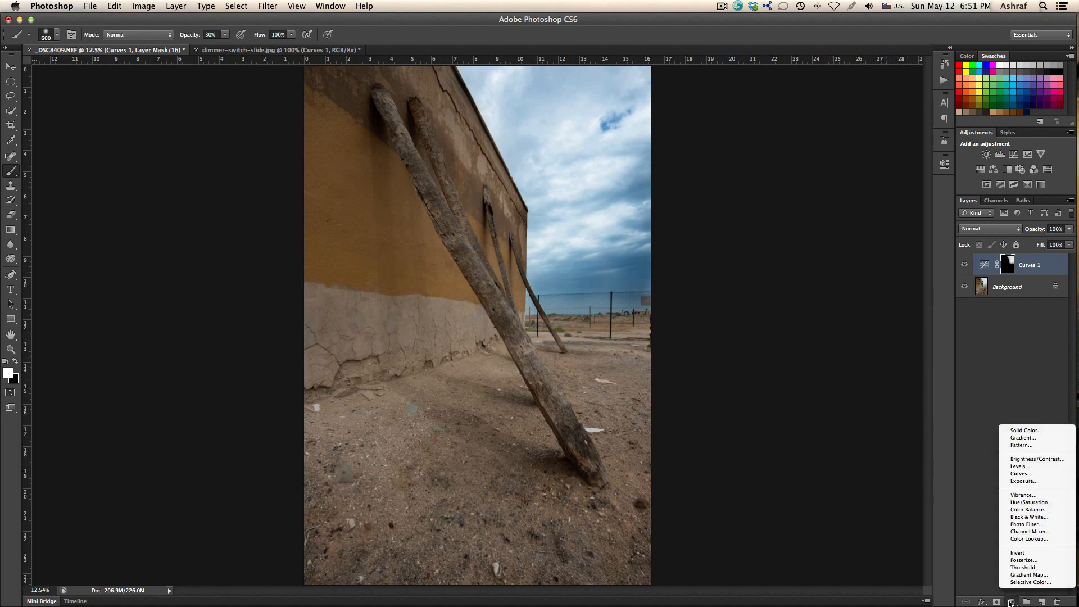
{"action": "left_click", "coordinate": [1020, 473]}
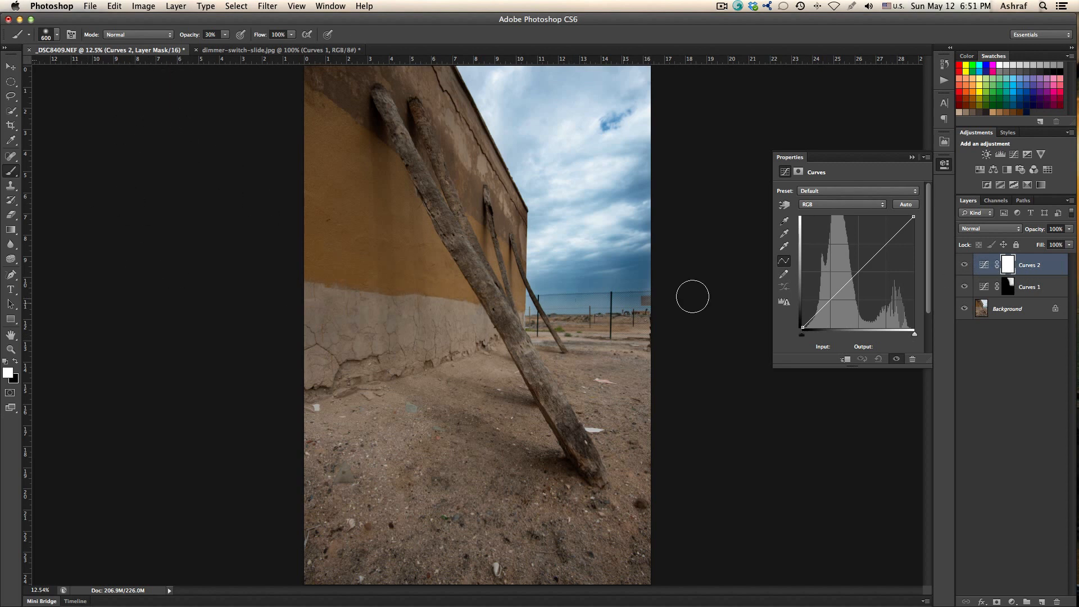
Step: With on-image Curves adjustment at 100% zoom, darken the wooden beam's dark grain and brighten its lighter wood
{"action": "left_click", "coordinate": [784, 204]}
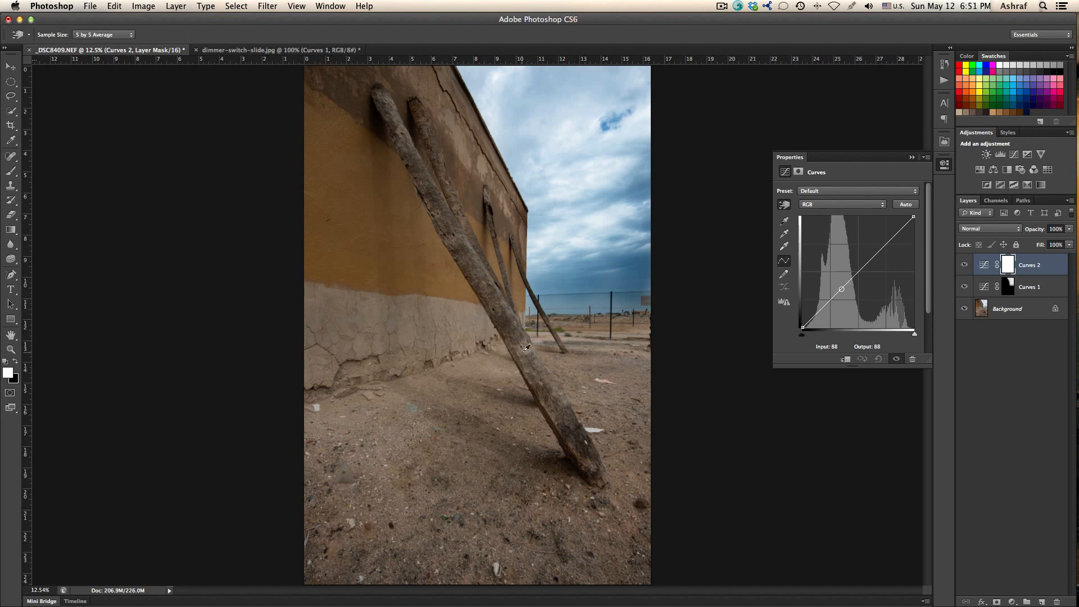
{"action": "key", "text": "super+1"}
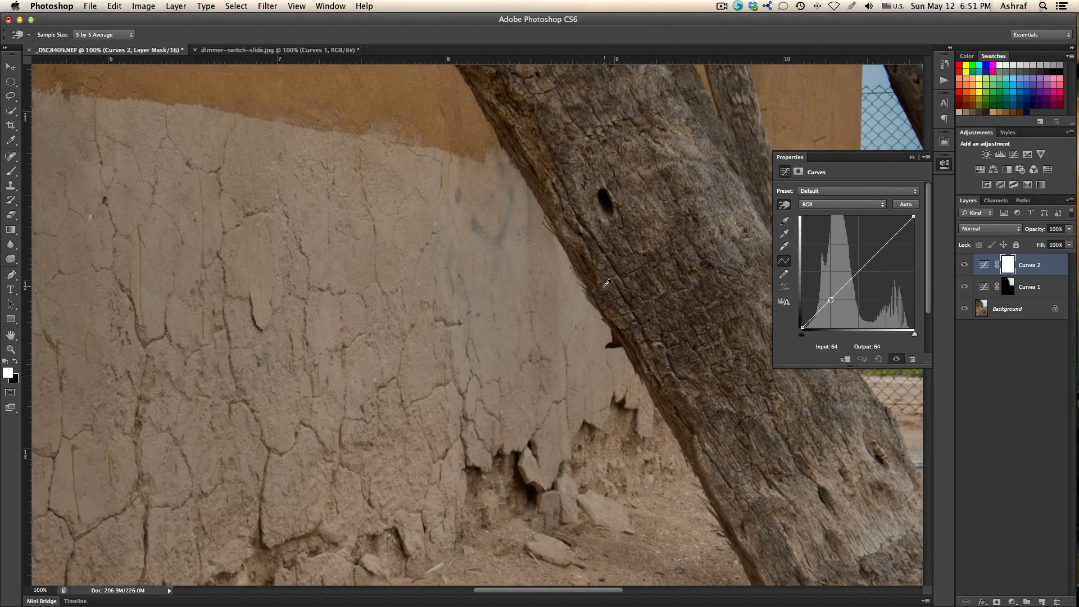
{"action": "scroll", "coordinate": [613, 285], "scroll_direction": "right", "scroll_amount": 5}
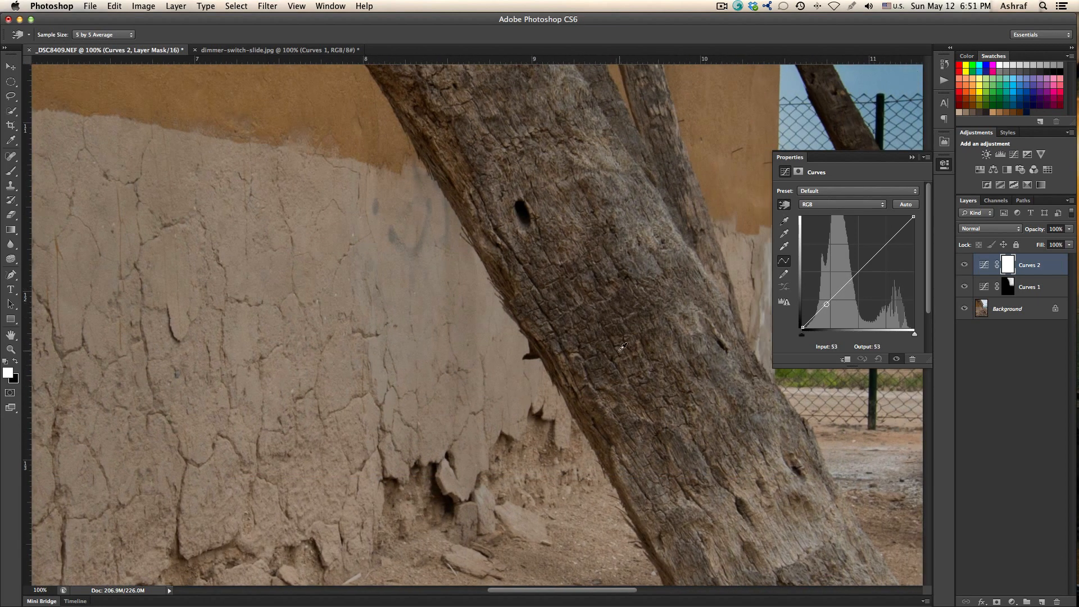
{"action": "left_click", "coordinate": [616, 341]}
{"action": "left_click_drag", "start_coordinate": [617, 341], "coordinate": [619, 353]}
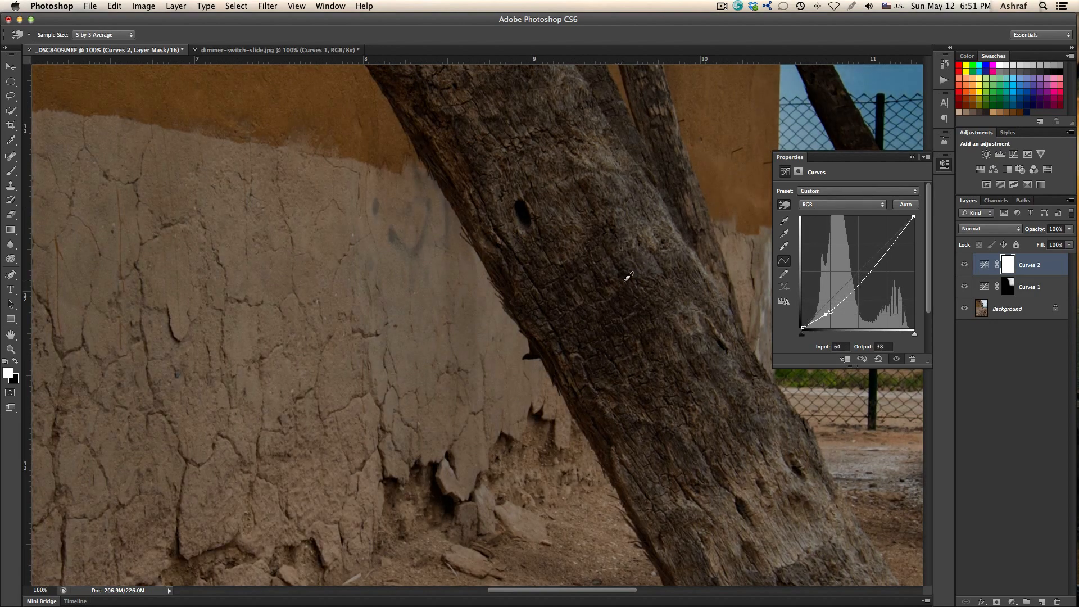
{"action": "left_click_drag", "start_coordinate": [700, 317], "coordinate": [698, 300]}
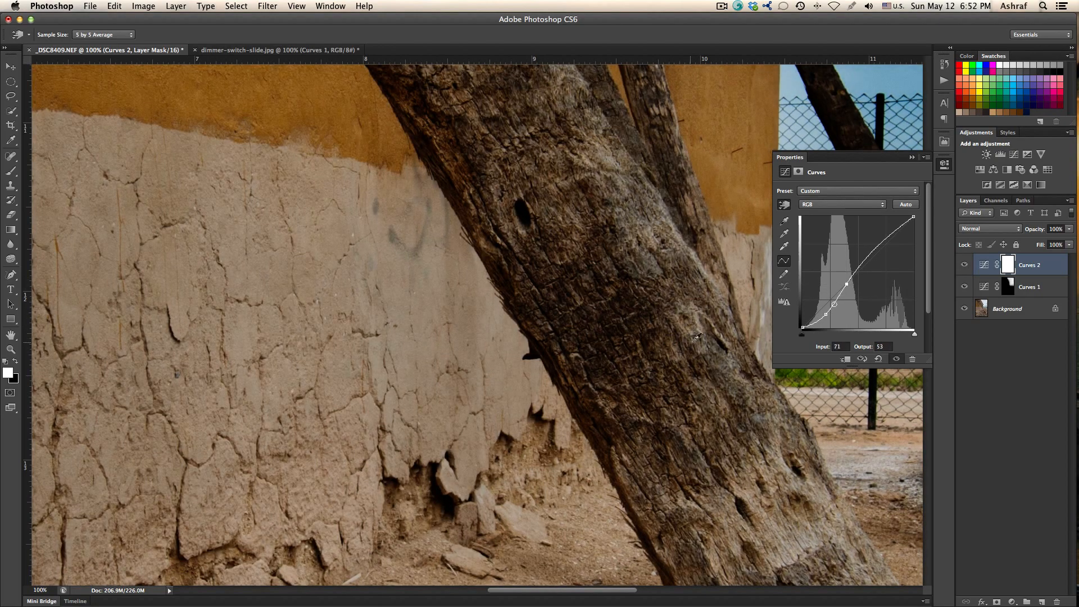
Step: Fit the whole photo in view and add a highlight point on the Curves 2 curve at input 179, output 179
{"action": "key", "text": "super+0"}
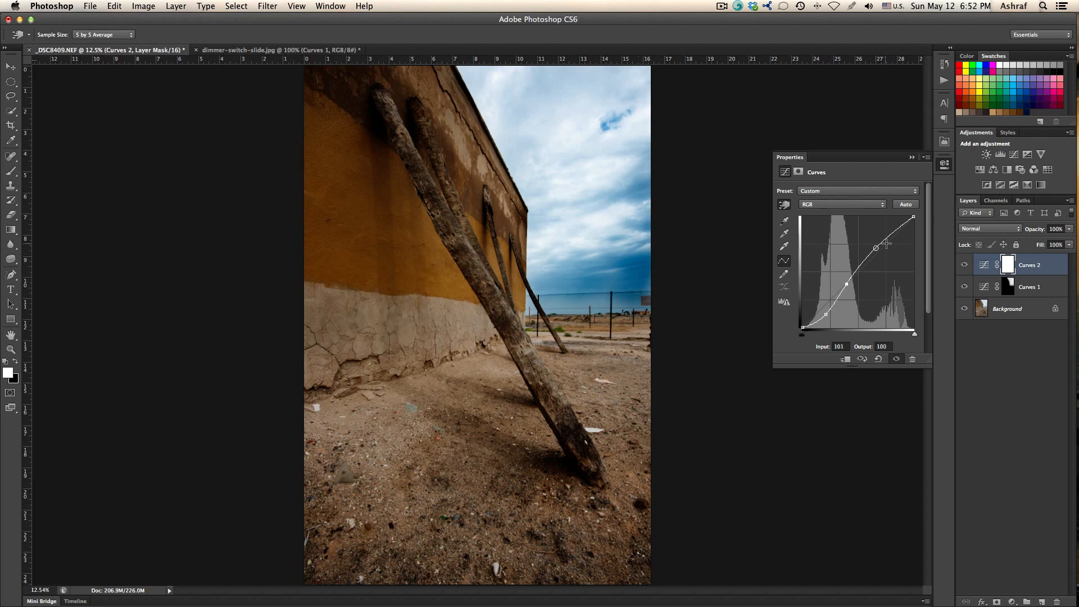
{"action": "mouse_move", "coordinate": [876, 248]}
{"action": "left_mouse_down"}
{"action": "mouse_move", "coordinate": [893, 235]}
{"action": "mouse_move", "coordinate": [880, 249]}
{"action": "left_mouse_up"}
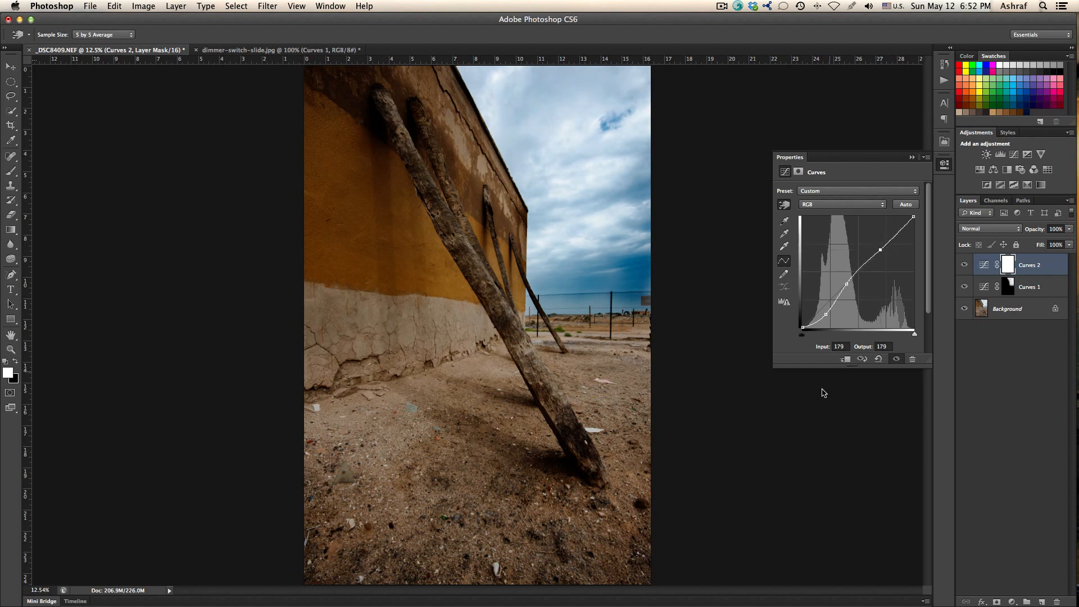